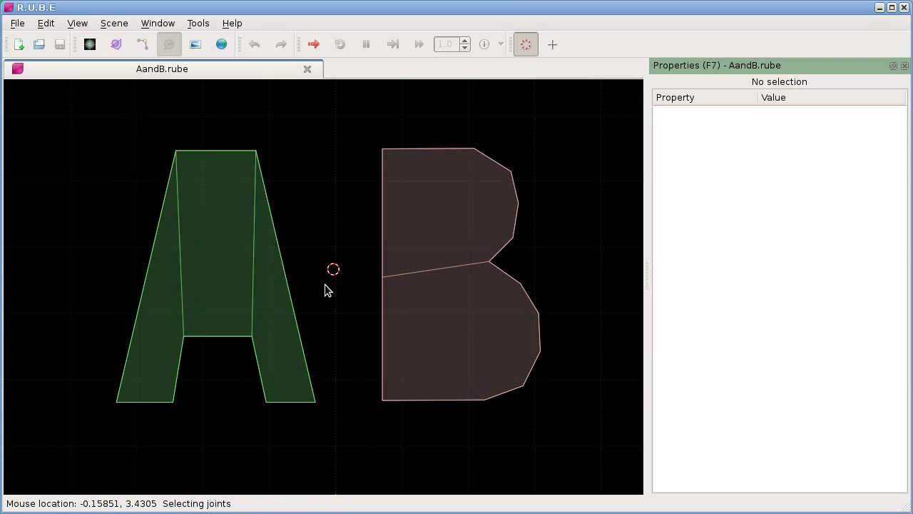
Step: Select letters A and B and add a distance joint connecting them
{"action": "key", "text": "b"}
{"action": "left_click", "coordinate": [219, 305]}
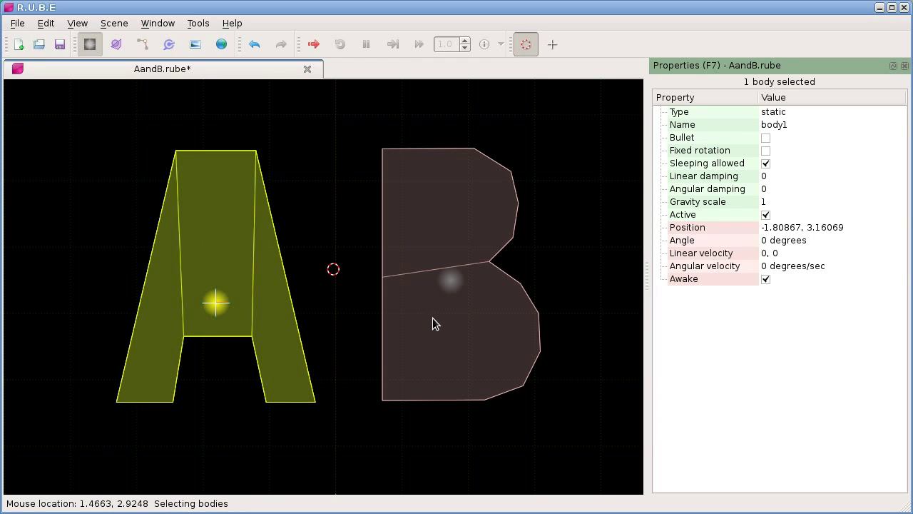
{"action": "left_click", "coordinate": [449, 294], "text": "shift"}
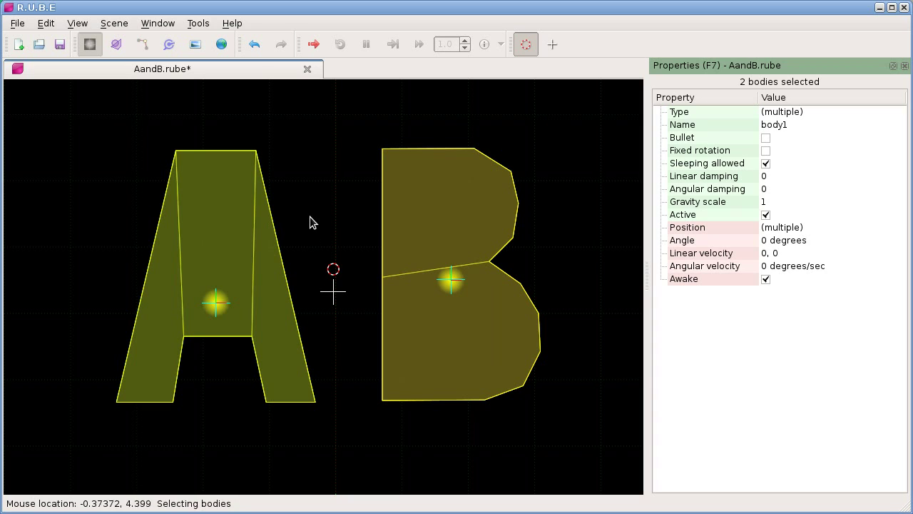
{"action": "right_click", "coordinate": [311, 182]}
{"action": "mouse_move", "coordinate": [368, 191]}
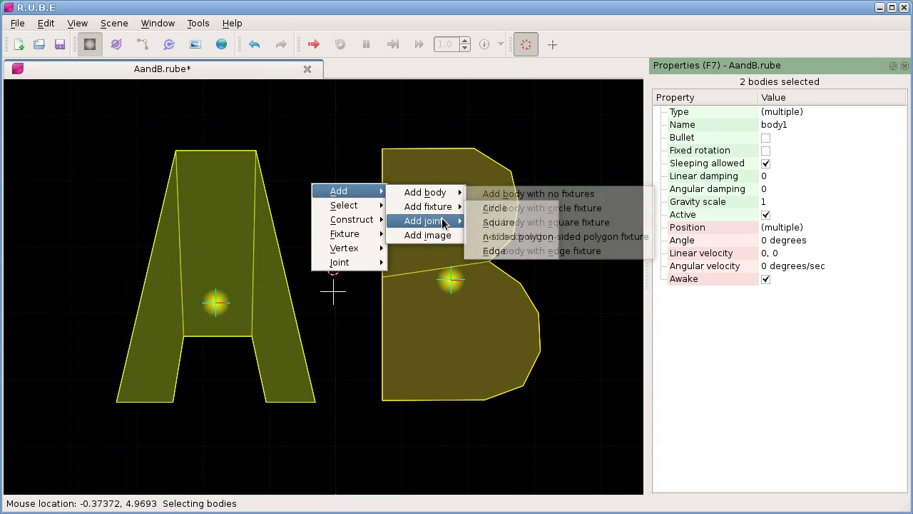
{"action": "mouse_move", "coordinate": [450, 221]}
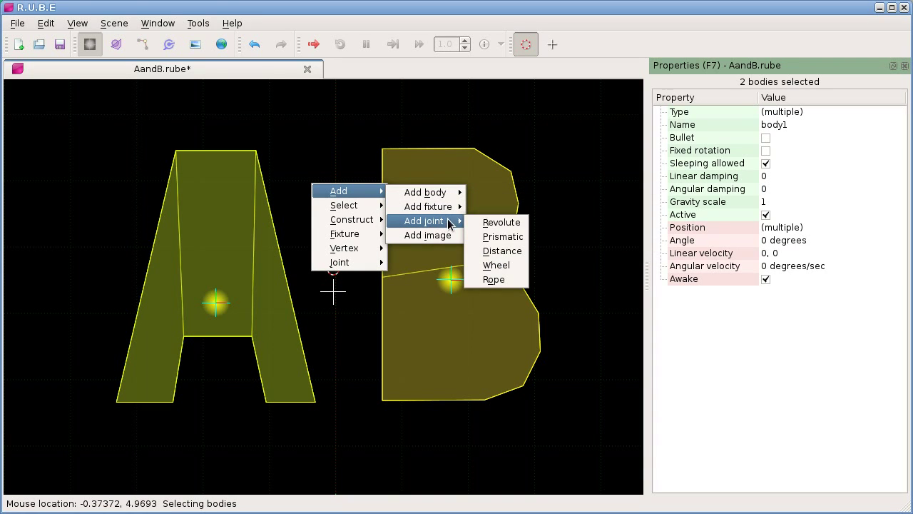
{"action": "left_click", "coordinate": [502, 251]}
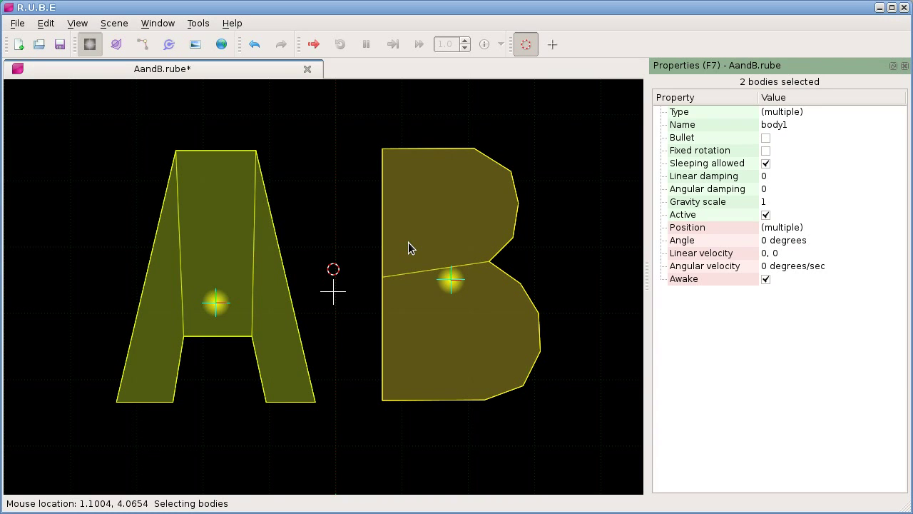
{"action": "key", "text": "j"}
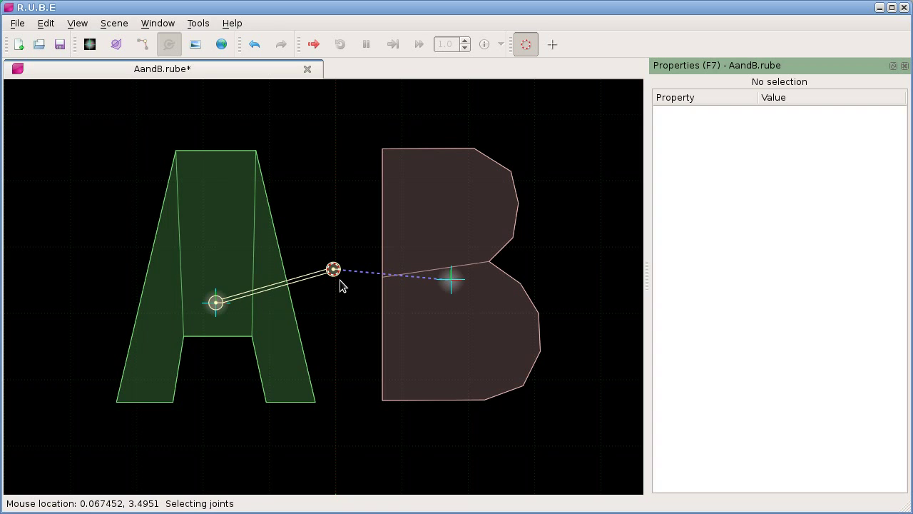
{"action": "mouse_move", "coordinate": [340, 286]}
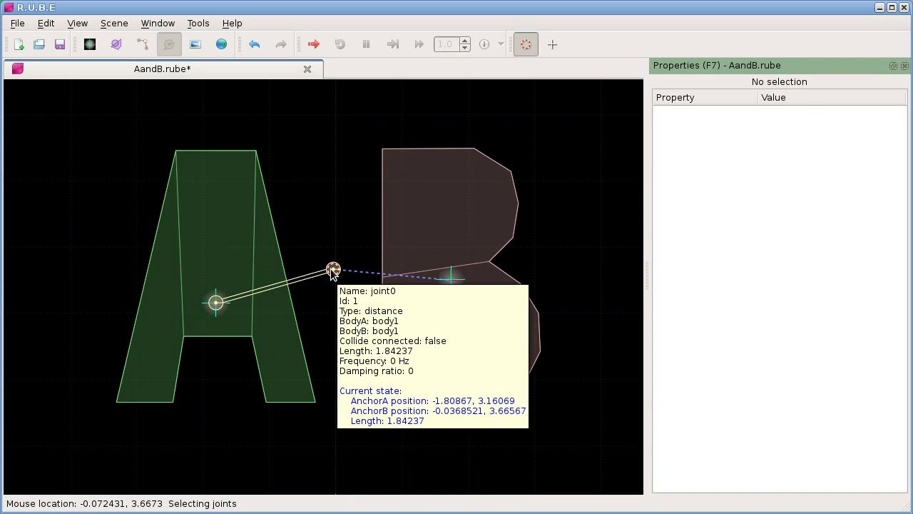
{"action": "left_click", "coordinate": [333, 272]}
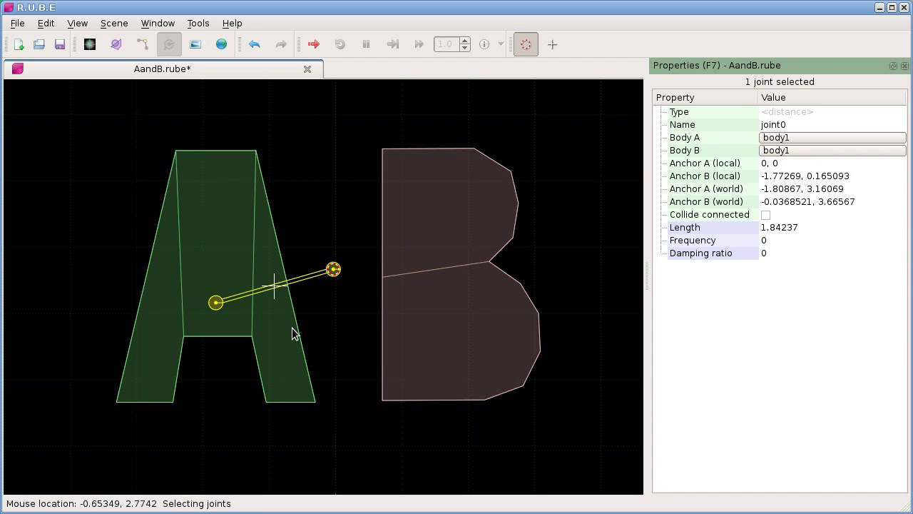
{"action": "key", "text": "t"}
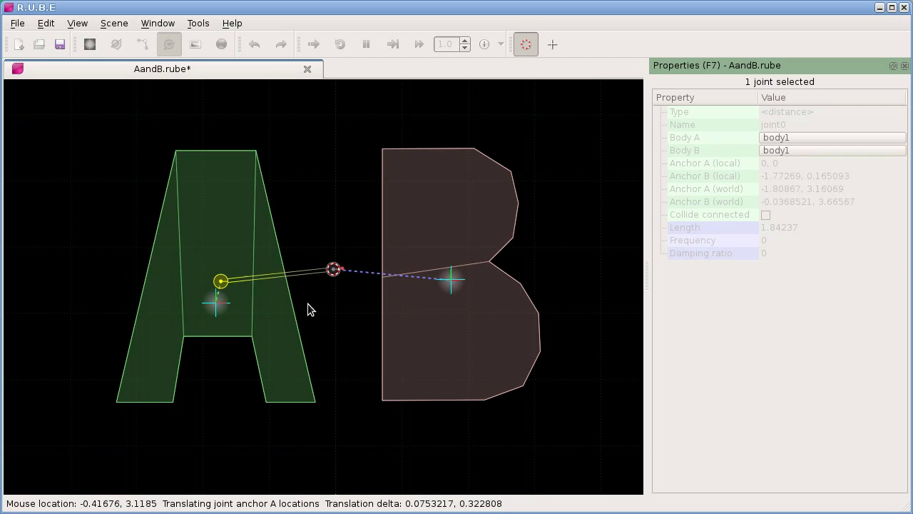
{"action": "key", "text": "t"}
{"action": "key", "text": "t"}
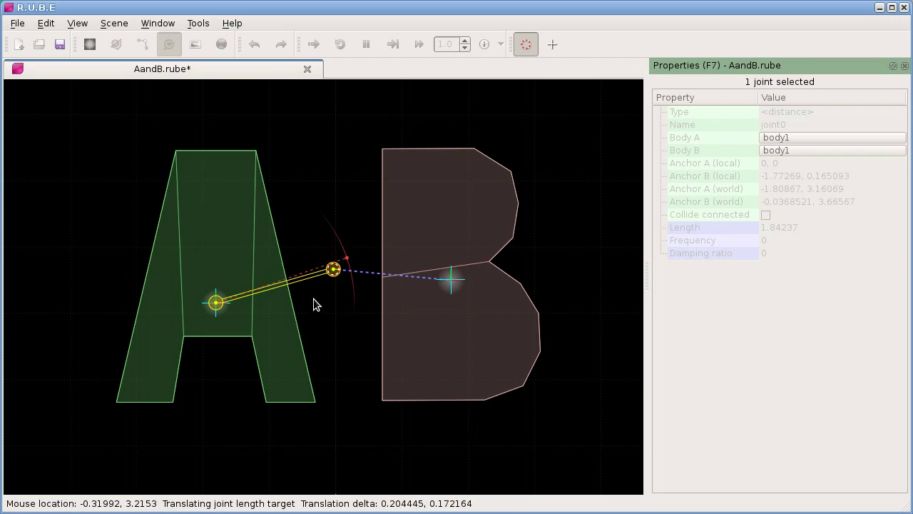
{"action": "key", "text": "t"}
{"action": "key", "text": "Escape"}
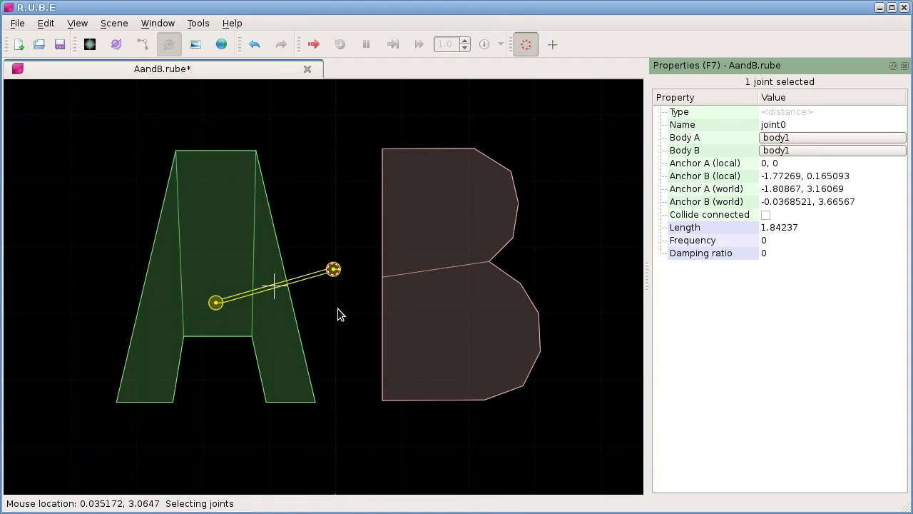
Step: Run AandB.rube in a zoomed-out simulation window and start it playing
{"action": "key", "text": "ctrl+r"}
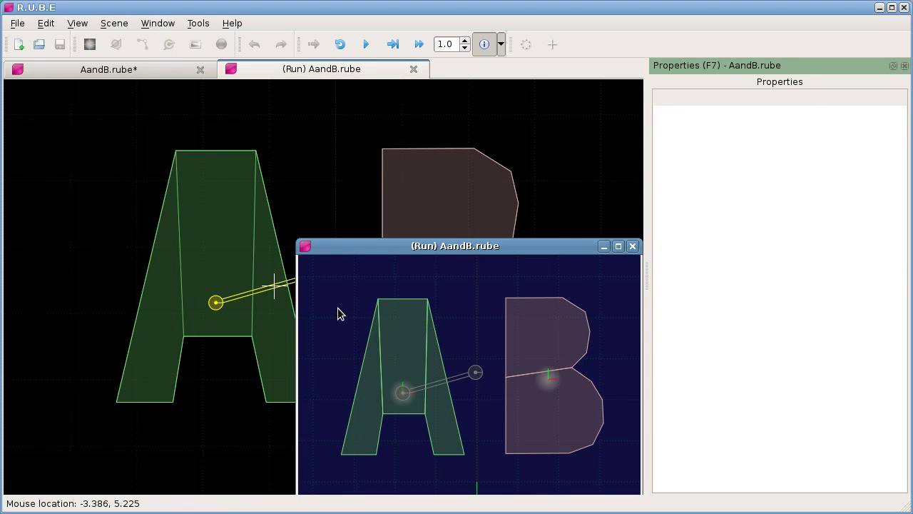
{"action": "scroll", "coordinate": [428, 339], "scroll_direction": "down", "scroll_amount": 2}
{"action": "key", "text": "space"}
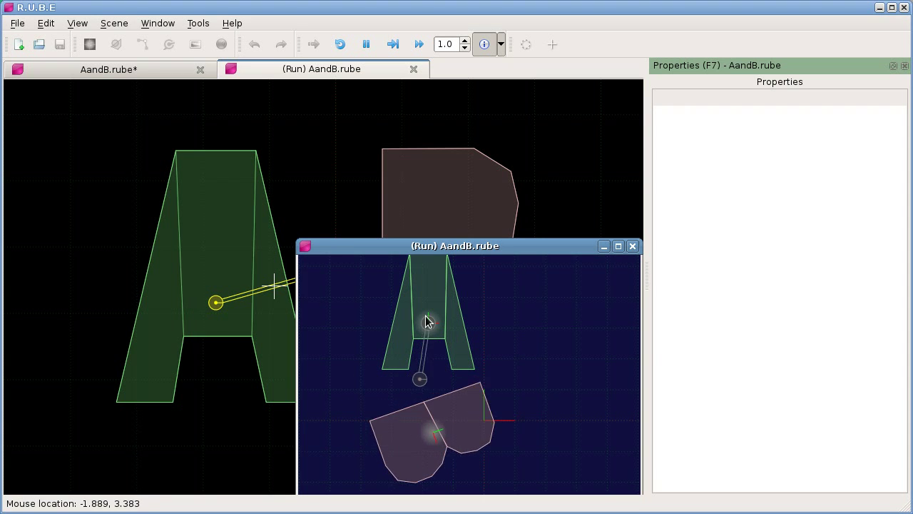
Step: Close the simulation and move joint0's anchor A to the foot of A's right leg
{"action": "left_click", "coordinate": [633, 247]}
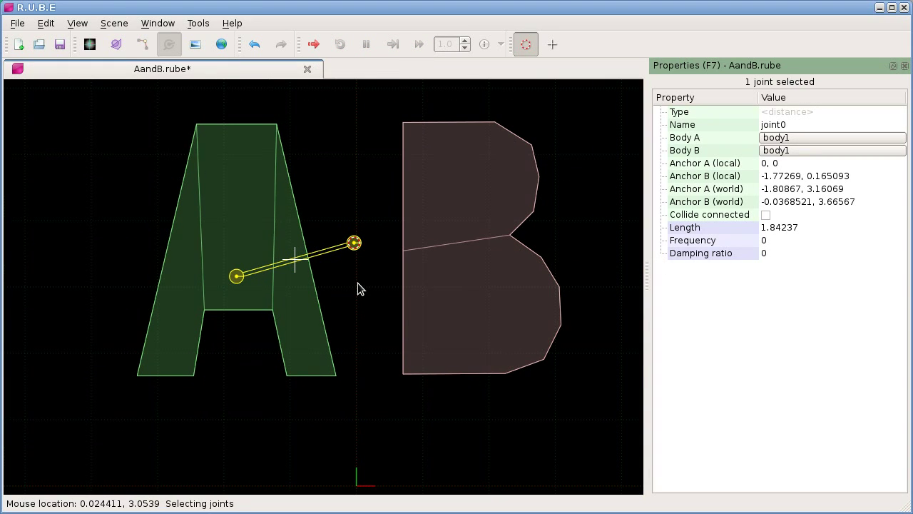
{"action": "key", "text": "t"}
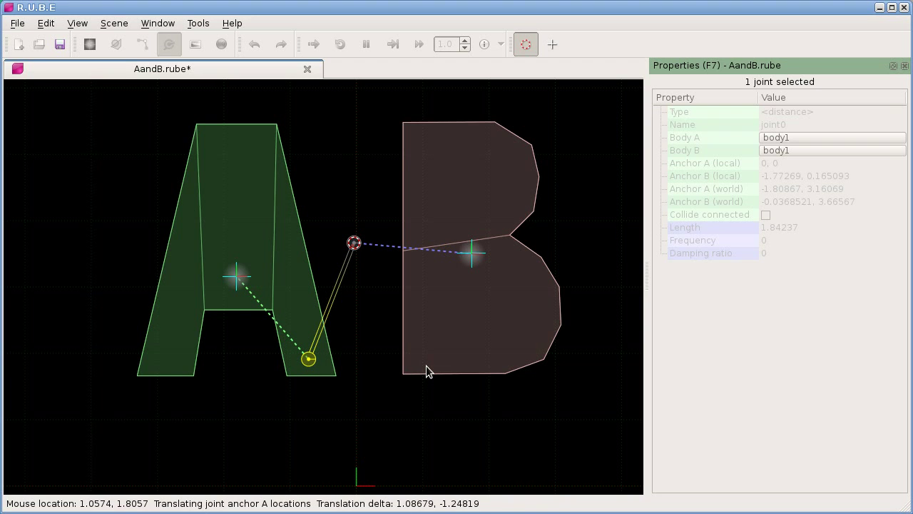
{"action": "left_click", "coordinate": [426, 365]}
{"action": "right_click_drag", "start_coordinate": [408, 387], "coordinate": [339, 272]}
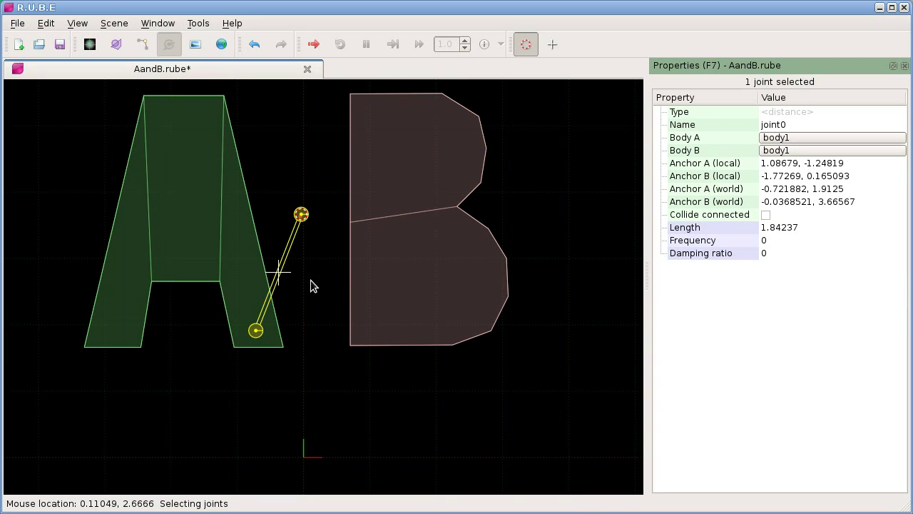
Step: Move joint0's anchor B to the top of letter B
{"action": "key", "text": "g"}
{"action": "key", "text": "b"}
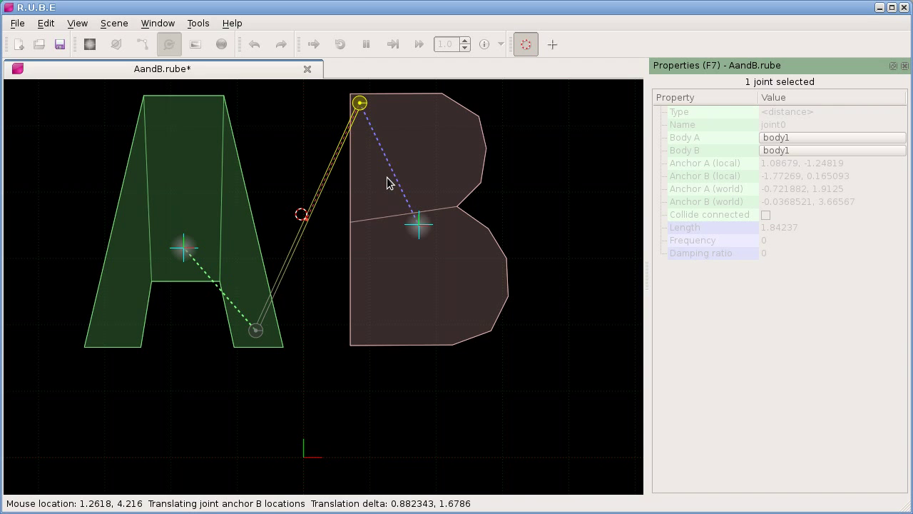
{"action": "left_click", "coordinate": [438, 175]}
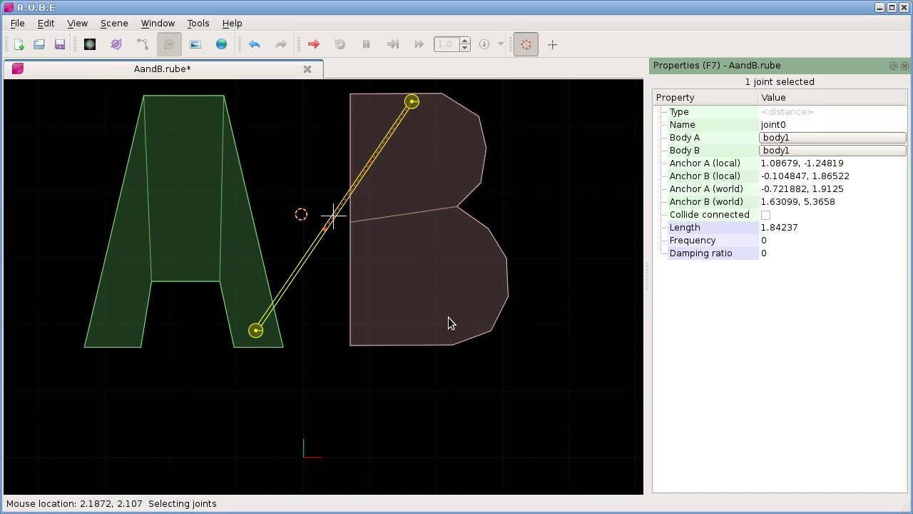
{"action": "right_click_drag", "start_coordinate": [416, 280], "coordinate": [421, 319]}
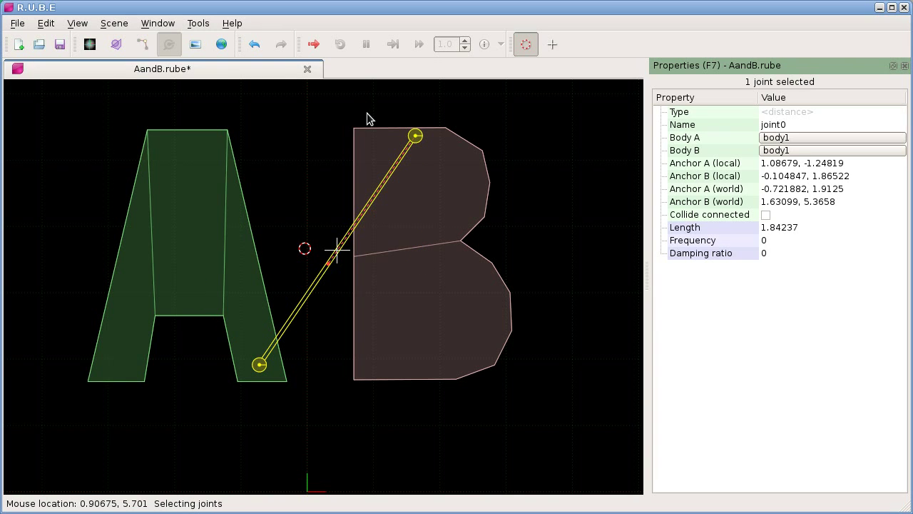
Step: Rerun the simulation, drag letter B up and right to test the joint, then exit
{"action": "key", "text": "ctrl+r"}
{"action": "scroll", "coordinate": [479, 373], "scroll_direction": "down", "scroll_amount": 3}
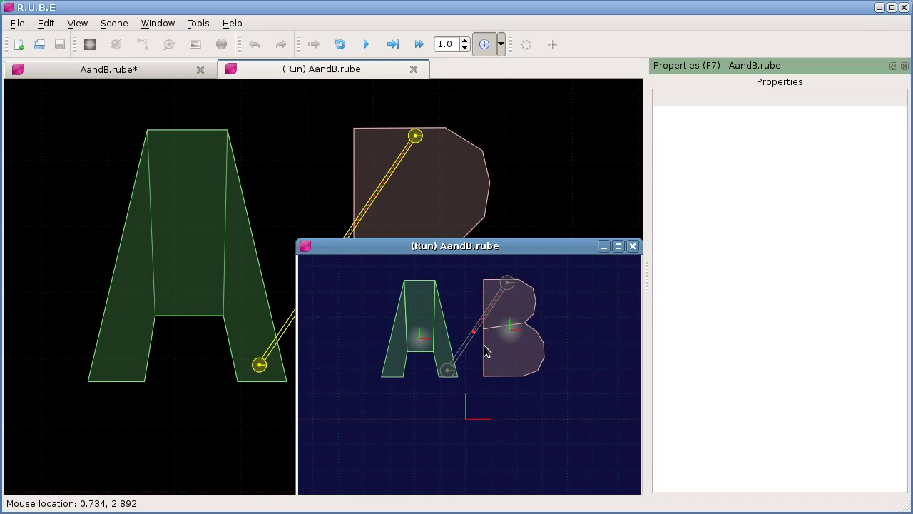
{"action": "key", "text": "p"}
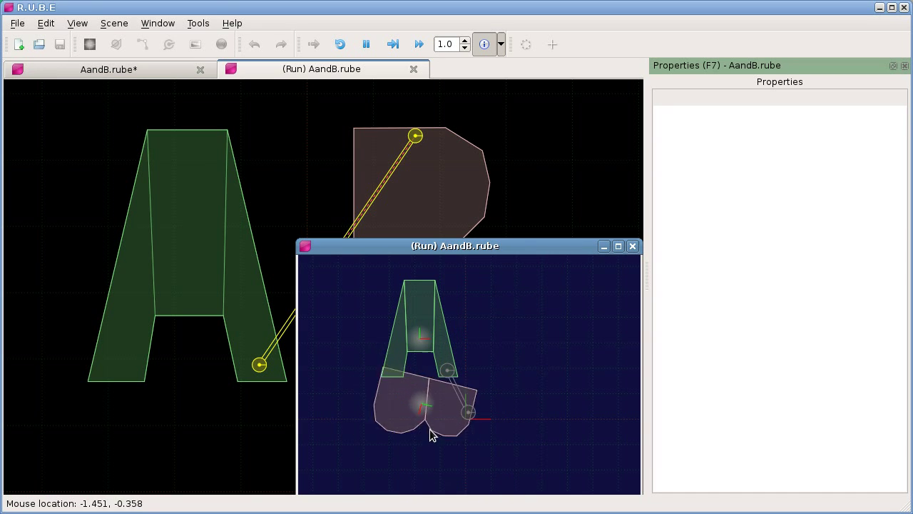
{"action": "left_click_drag", "start_coordinate": [454, 448], "coordinate": [518, 330]}
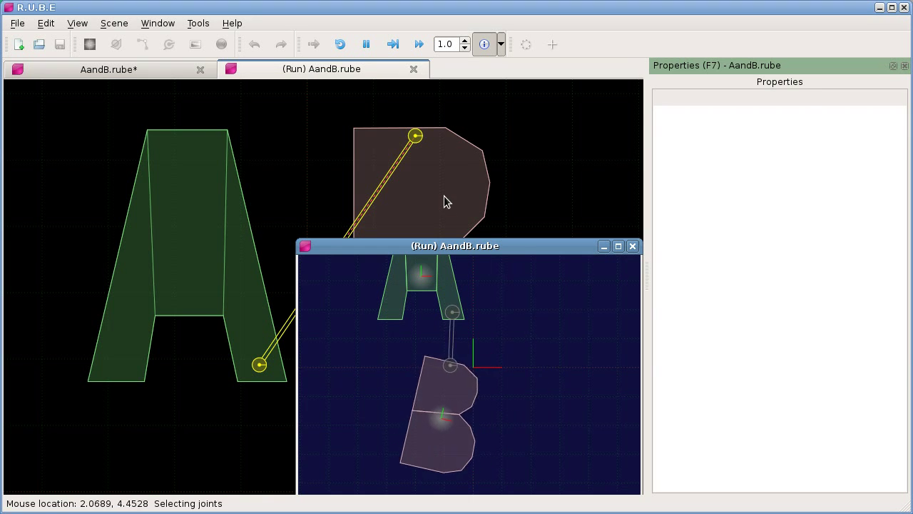
{"action": "key", "text": "Escape"}
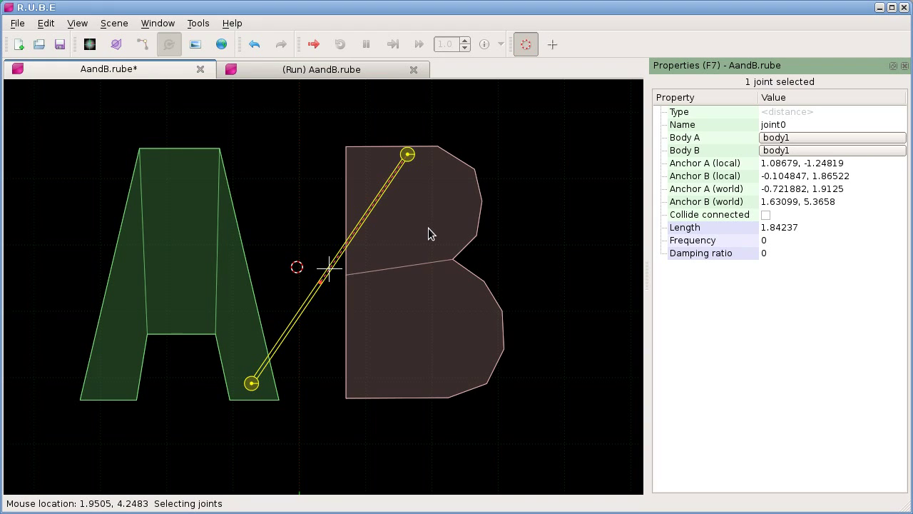
Step: Drag joint0's length target toward A's anchor, shortening the distance joint to 0.366701
{"action": "right_click_drag", "start_coordinate": [428, 229], "coordinate": [434, 233]}
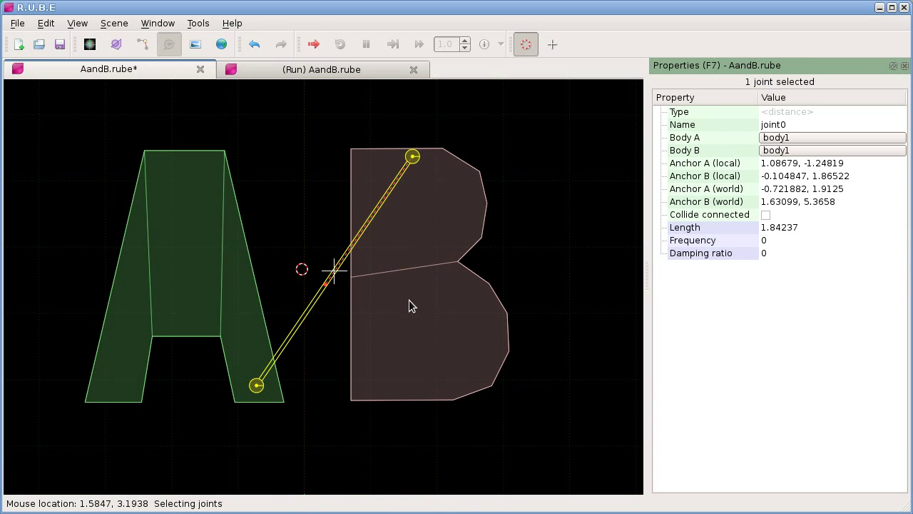
{"action": "key", "text": "g"}
{"action": "key", "text": "b"}
{"action": "key", "text": "l"}
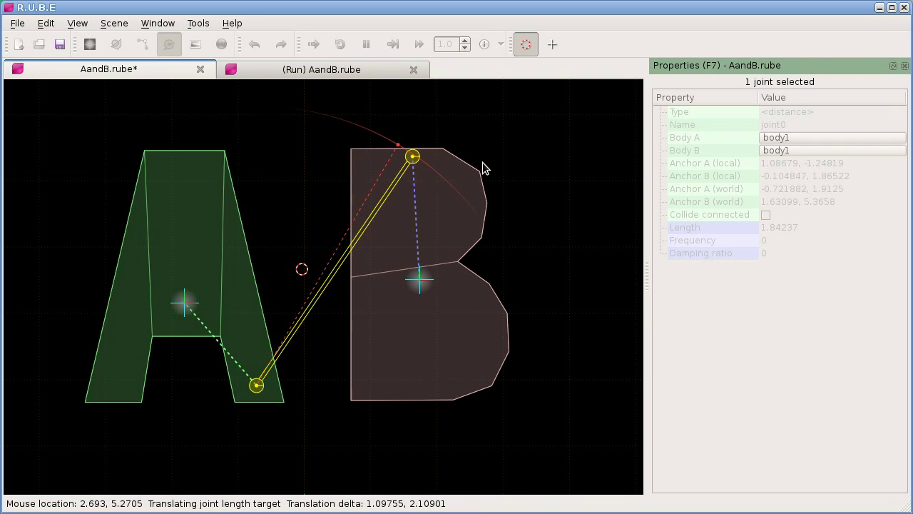
{"action": "scroll", "coordinate": [484, 175], "scroll_direction": "up", "scroll_amount": 1}
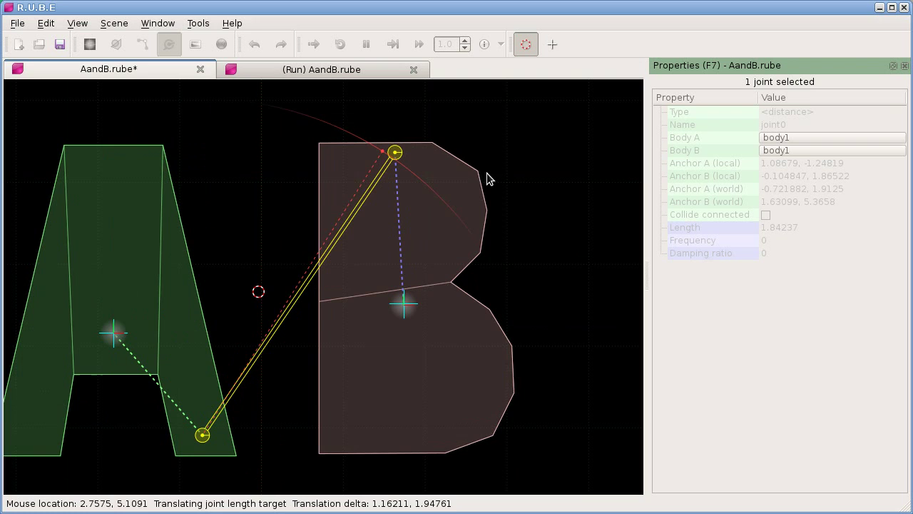
{"action": "middle_click_drag", "start_coordinate": [473, 168], "coordinate": [466, 175]}
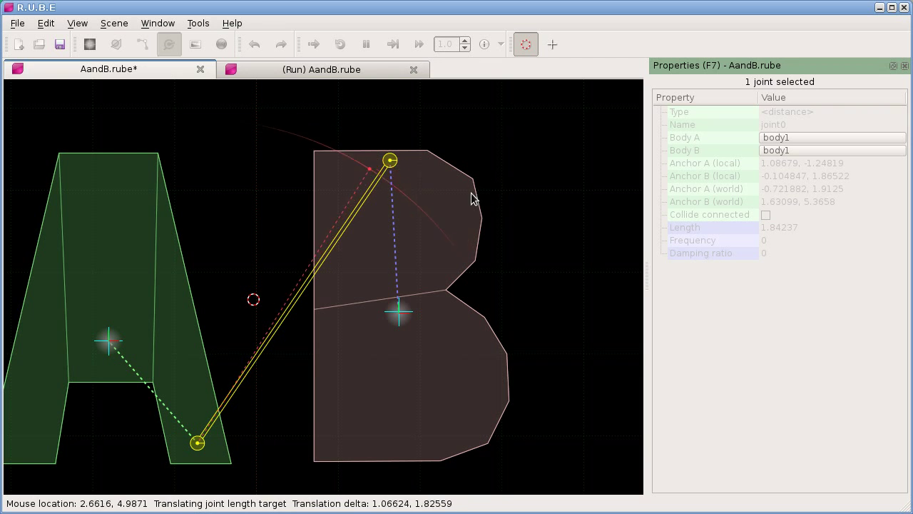
{"action": "scroll", "coordinate": [473, 198], "scroll_direction": "down", "scroll_amount": 2}
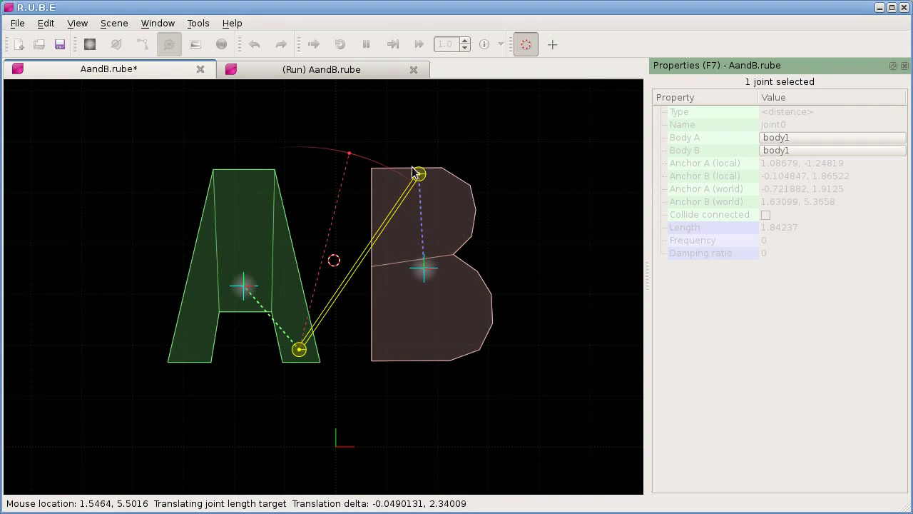
{"action": "right_click_drag", "start_coordinate": [326, 333], "coordinate": [398, 184]}
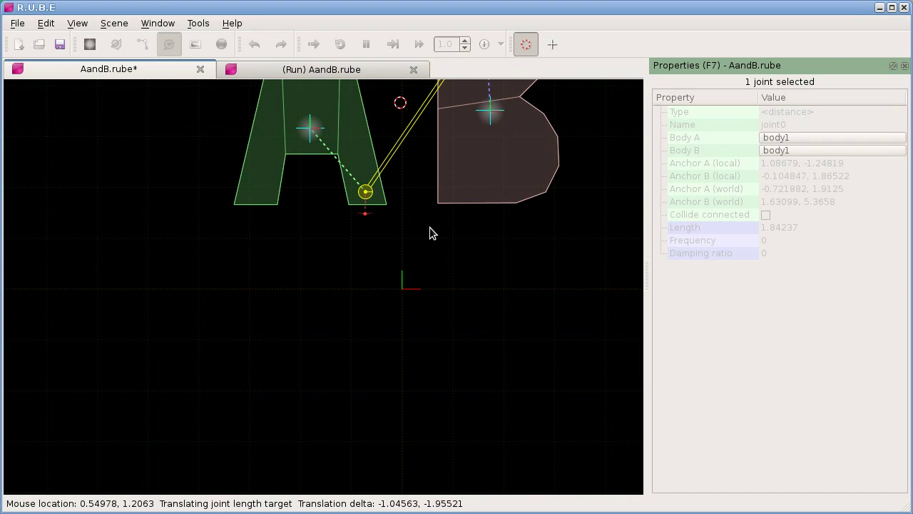
{"action": "scroll", "coordinate": [429, 227], "scroll_direction": "up", "scroll_amount": 5}
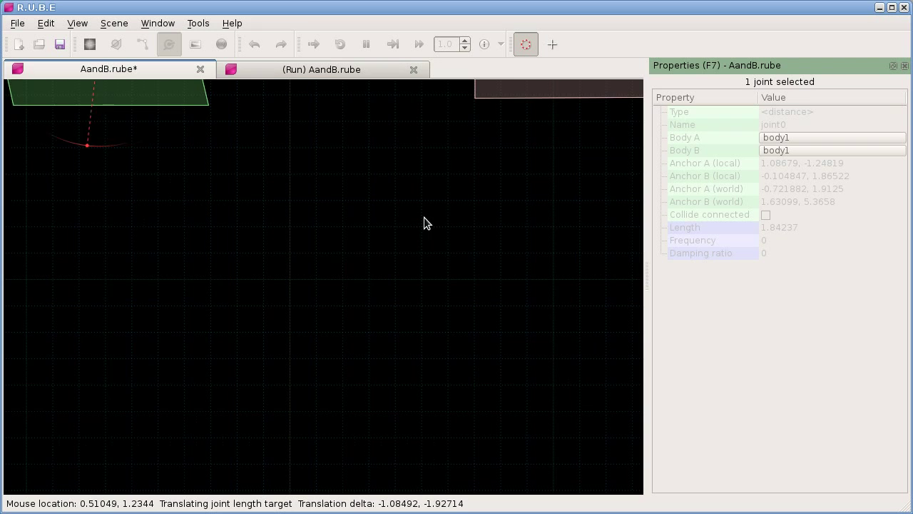
{"action": "right_click_drag", "start_coordinate": [423, 217], "coordinate": [575, 326]}
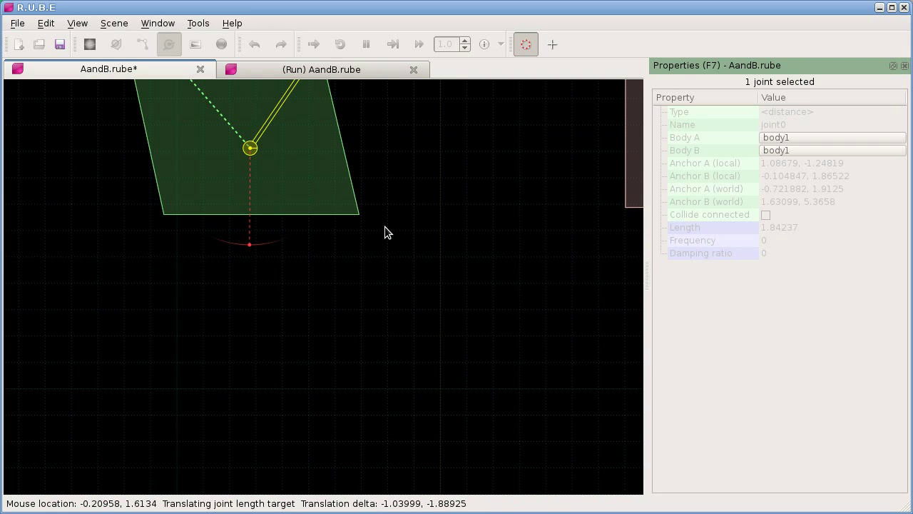
{"action": "left_click", "coordinate": [386, 227]}
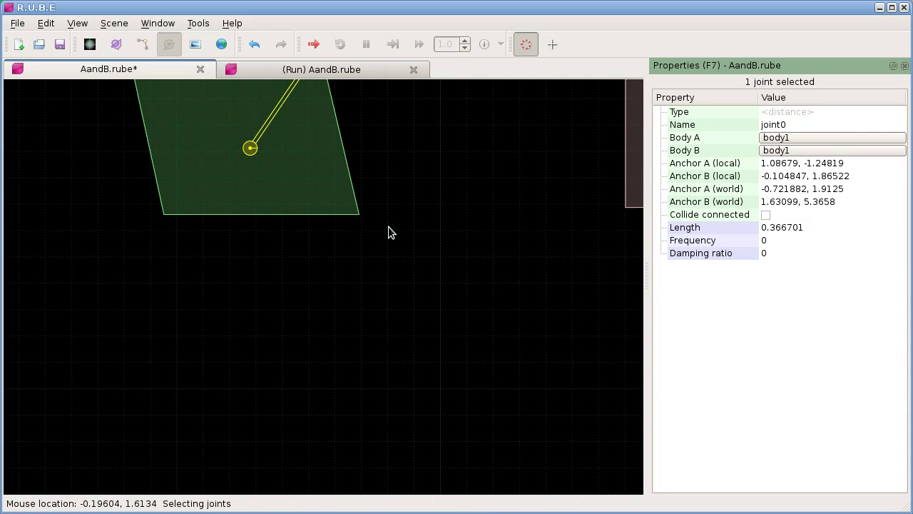
{"action": "left_click", "coordinate": [328, 75]}
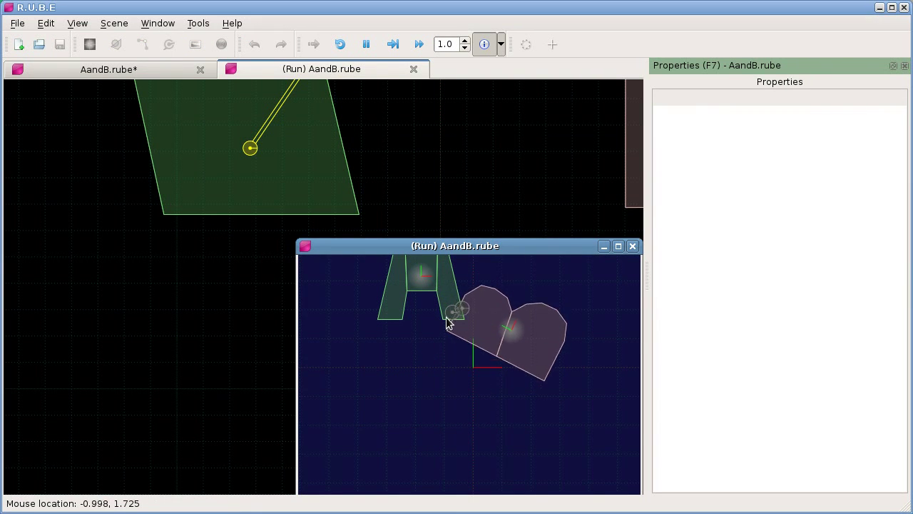
{"action": "scroll", "coordinate": [449, 315], "scroll_direction": "up", "scroll_amount": 3}
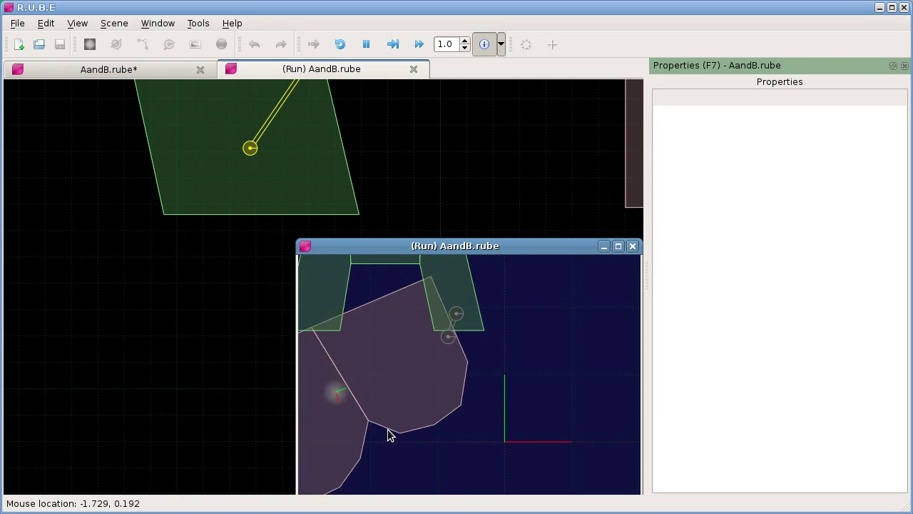
{"action": "left_click_drag", "start_coordinate": [389, 434], "coordinate": [465, 363]}
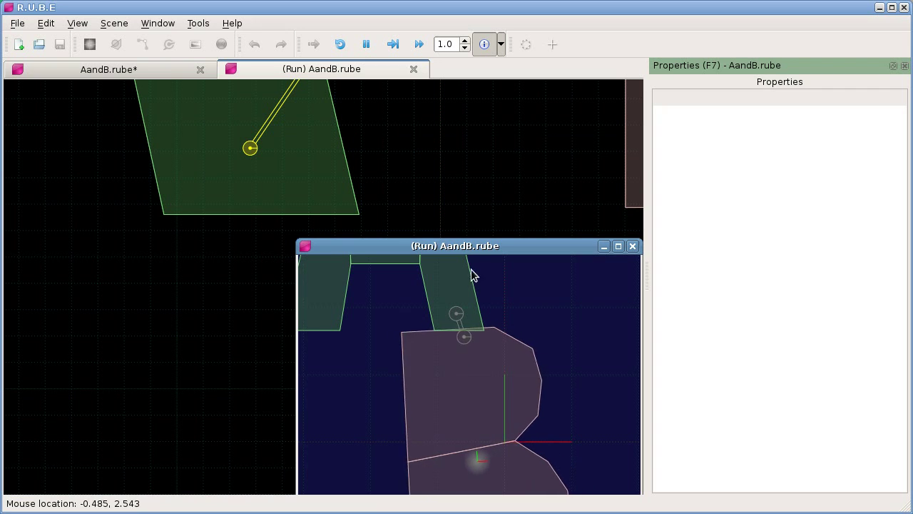
{"action": "left_click", "coordinate": [438, 180]}
Step: Re-confirm joint0's Length value of 0.366701 and recentre the view on both letters
{"action": "scroll", "coordinate": [440, 143], "scroll_direction": "up", "scroll_amount": 4}
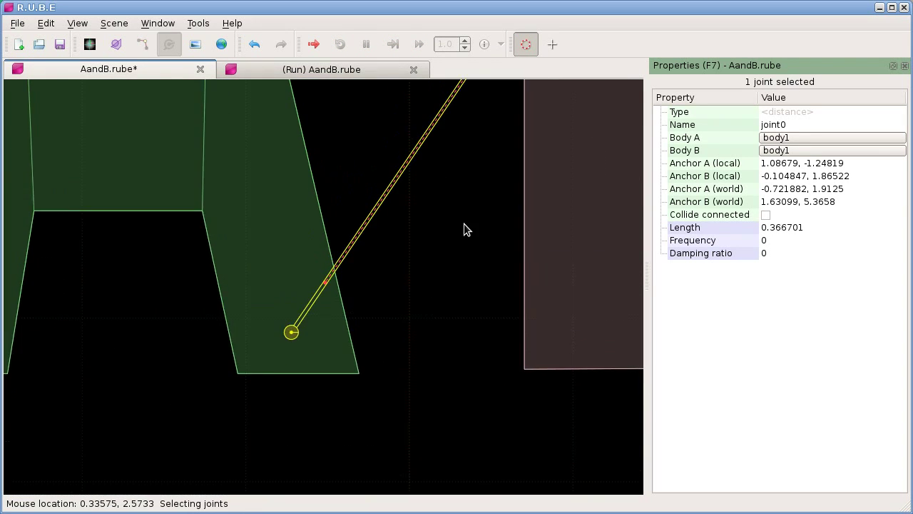
{"action": "scroll", "coordinate": [439, 268], "scroll_direction": "down", "scroll_amount": 4}
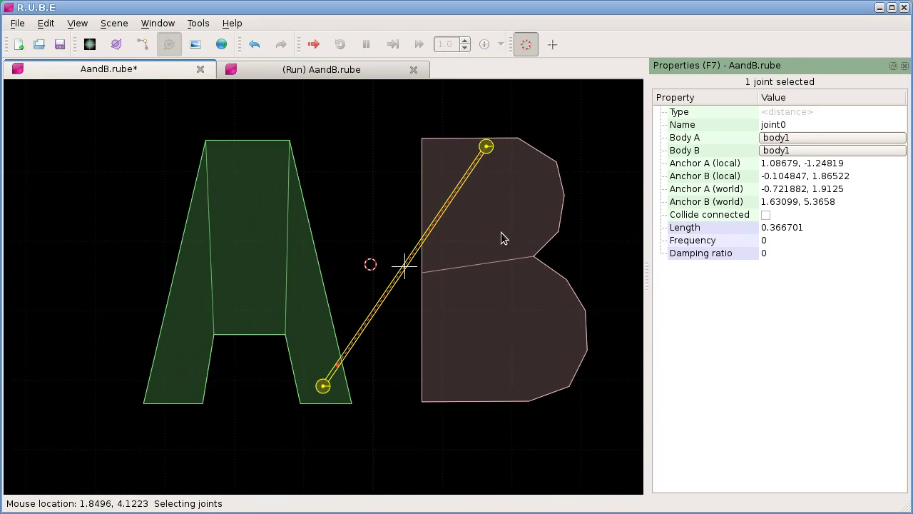
{"action": "scroll", "coordinate": [467, 244], "scroll_direction": "up", "scroll_amount": 1}
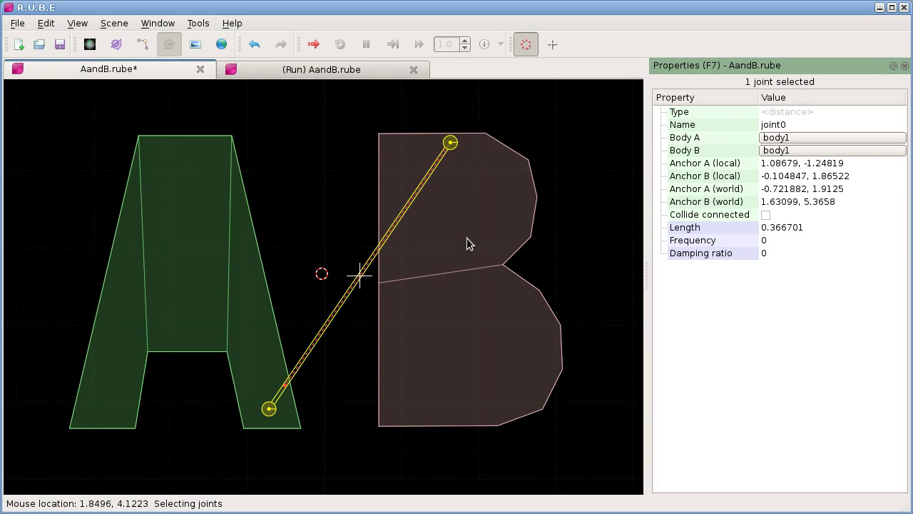
{"action": "double_click", "coordinate": [777, 227]}
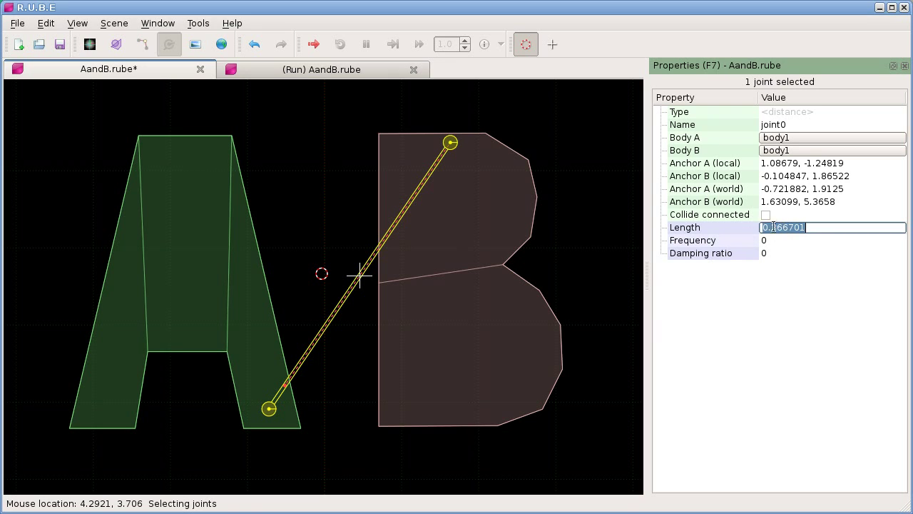
{"action": "key", "text": "Return"}
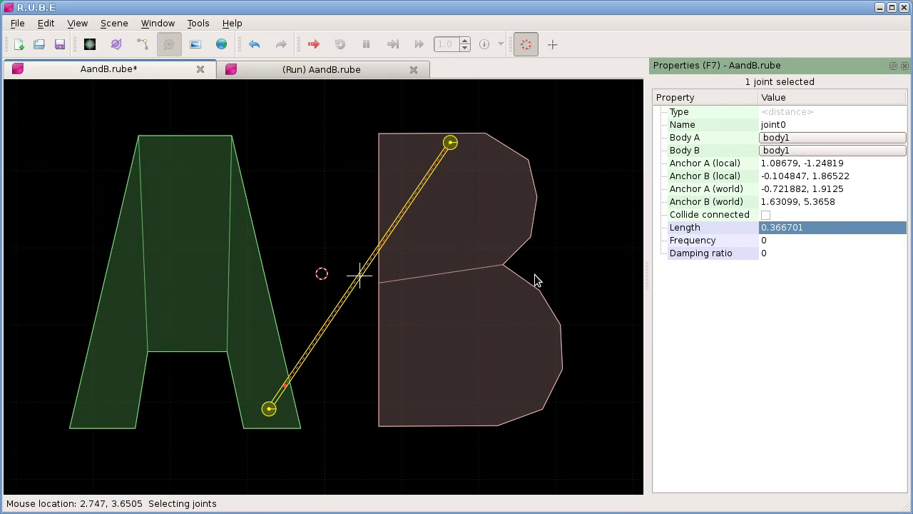
{"action": "scroll", "coordinate": [477, 280], "scroll_direction": "down", "scroll_amount": 1}
{"action": "right_click_drag", "start_coordinate": [481, 279], "coordinate": [501, 258]}
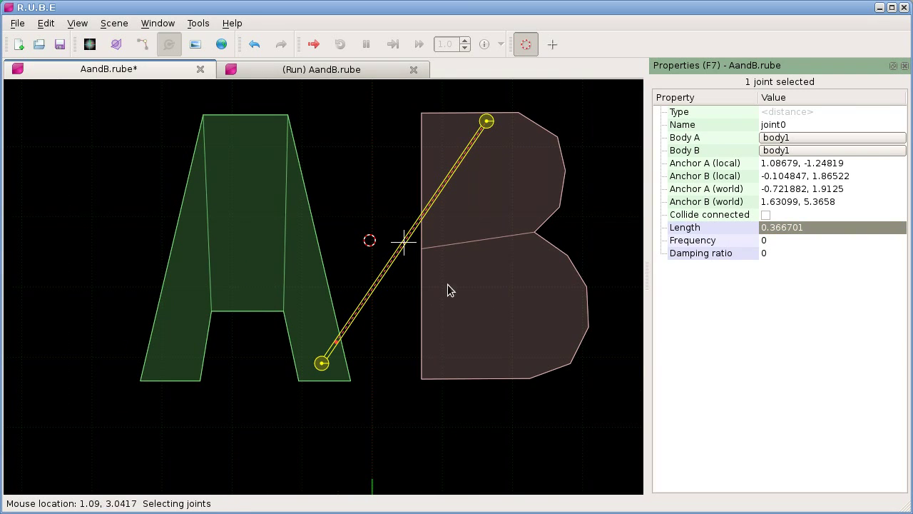
{"action": "right_click_drag", "start_coordinate": [405, 294], "coordinate": [388, 313]}
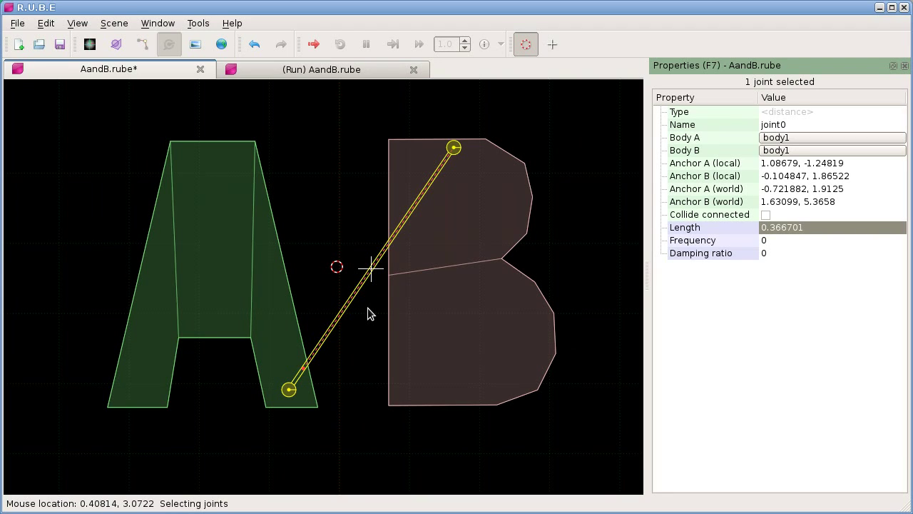
Step: Delete the distance joint between letters A and B
{"action": "key", "text": "Delete"}
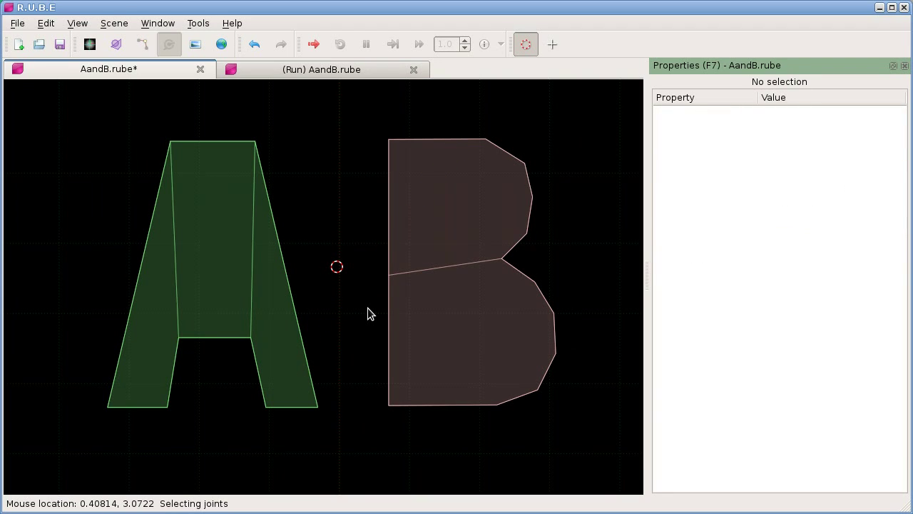
{"action": "right_click", "coordinate": [296, 166]}
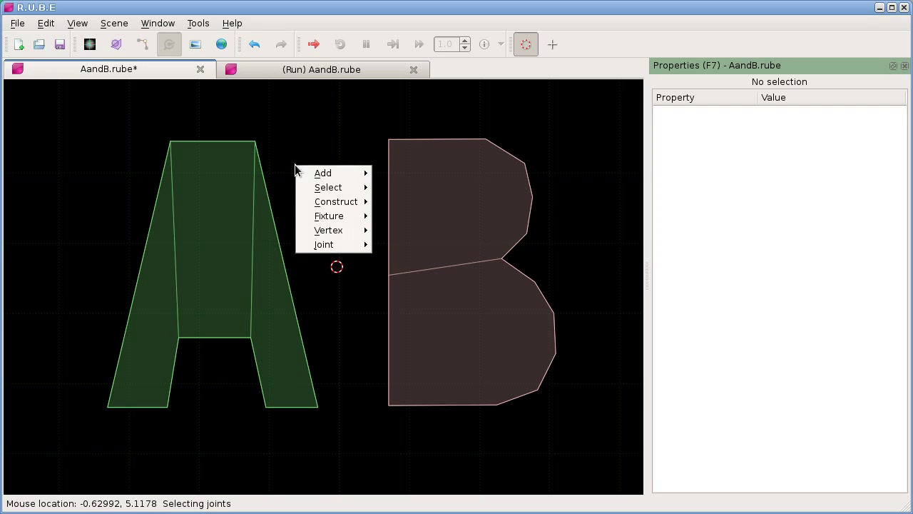
{"action": "left_click", "coordinate": [372, 320]}
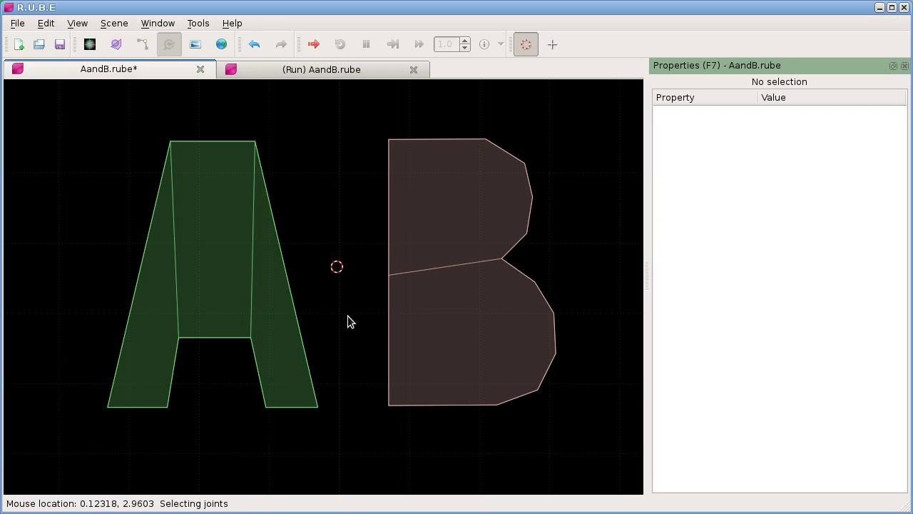
Step: Add a rope joint starting from letter A via the canvas Add joint menu
{"action": "key", "text": "b"}
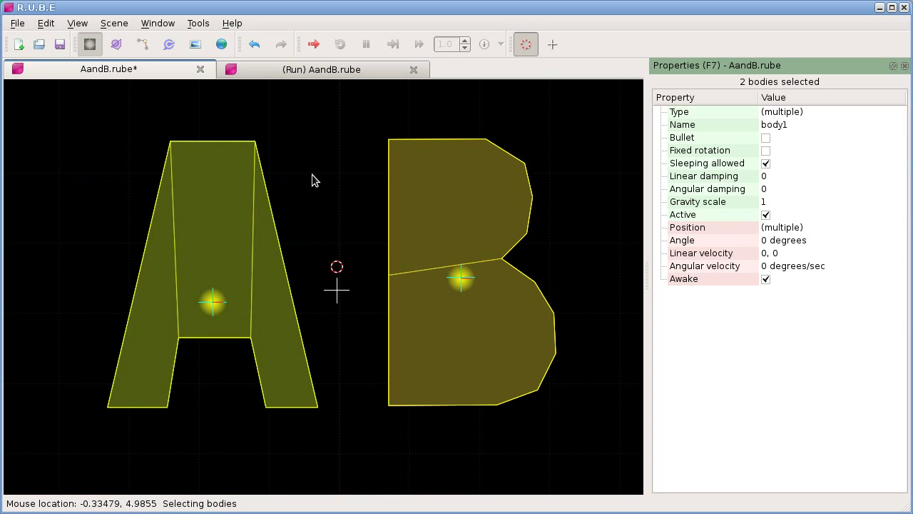
{"action": "key", "text": "j"}
{"action": "right_click", "coordinate": [315, 134]}
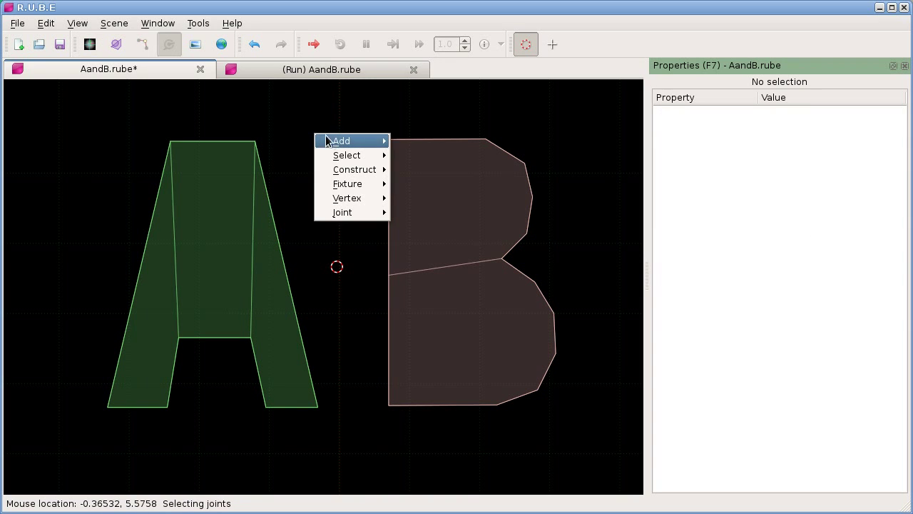
{"action": "mouse_move", "coordinate": [373, 140]}
{"action": "mouse_move", "coordinate": [451, 171]}
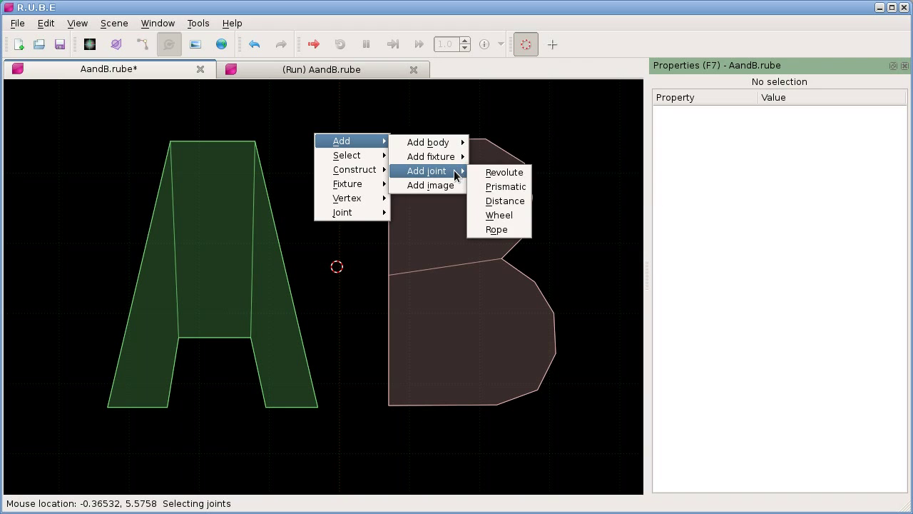
{"action": "left_click", "coordinate": [497, 230]}
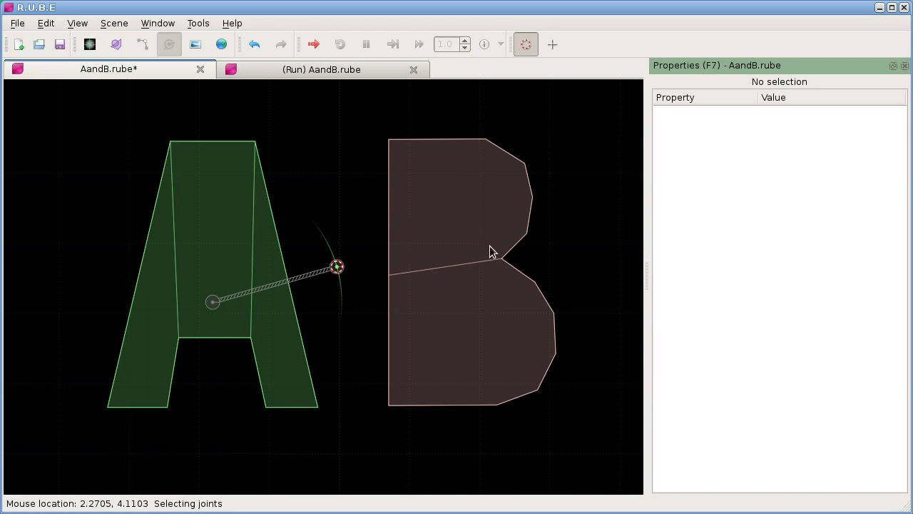
Step: Select the new rope joint joint0 to show its 1.84237 length
{"action": "scroll", "coordinate": [368, 280], "scroll_direction": "up", "scroll_amount": 2}
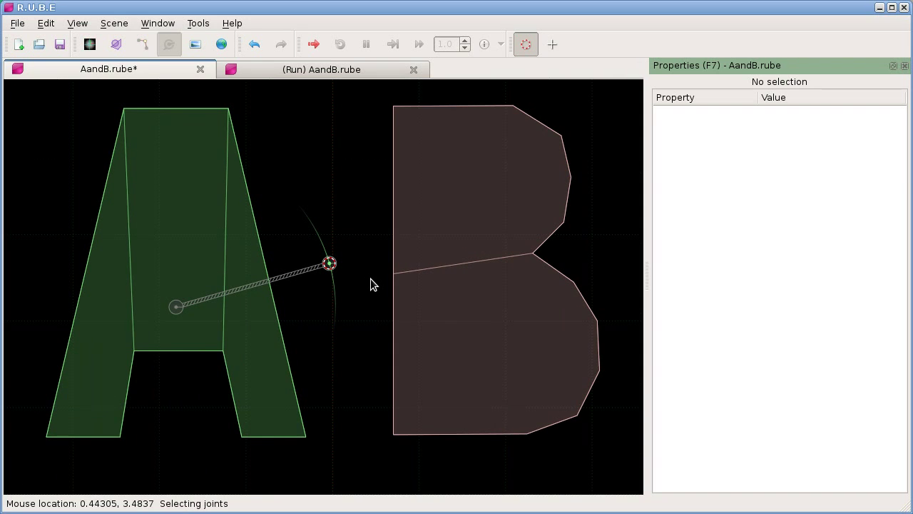
{"action": "right_click_drag", "start_coordinate": [370, 280], "coordinate": [386, 282]}
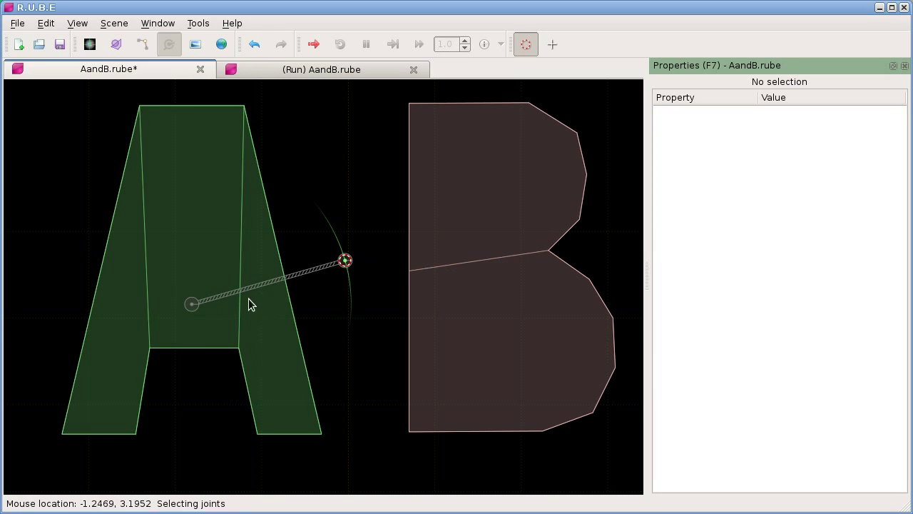
{"action": "left_click", "coordinate": [344, 261]}
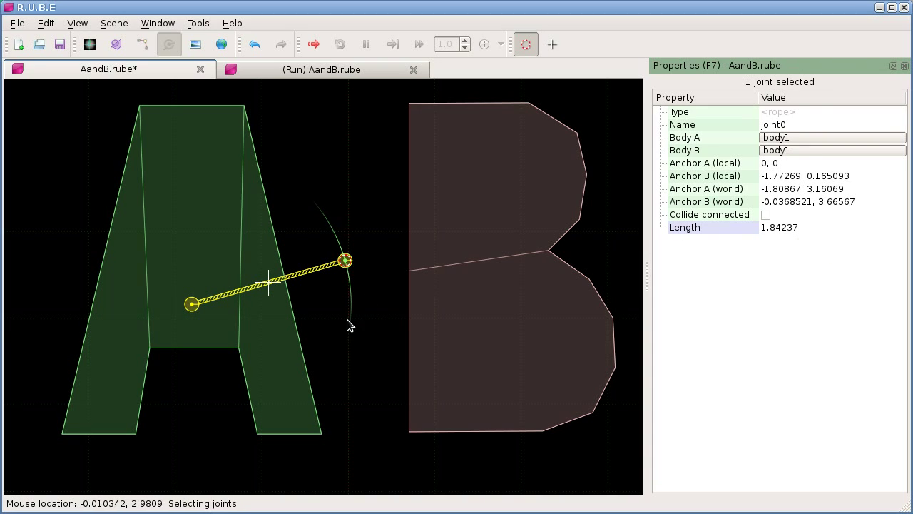
Step: Move the rope joint's anchor A to the foot of A's right leg
{"action": "right_click_drag", "start_coordinate": [334, 318], "coordinate": [322, 297]}
{"action": "scroll", "coordinate": [323, 297], "scroll_direction": "down", "scroll_amount": 1}
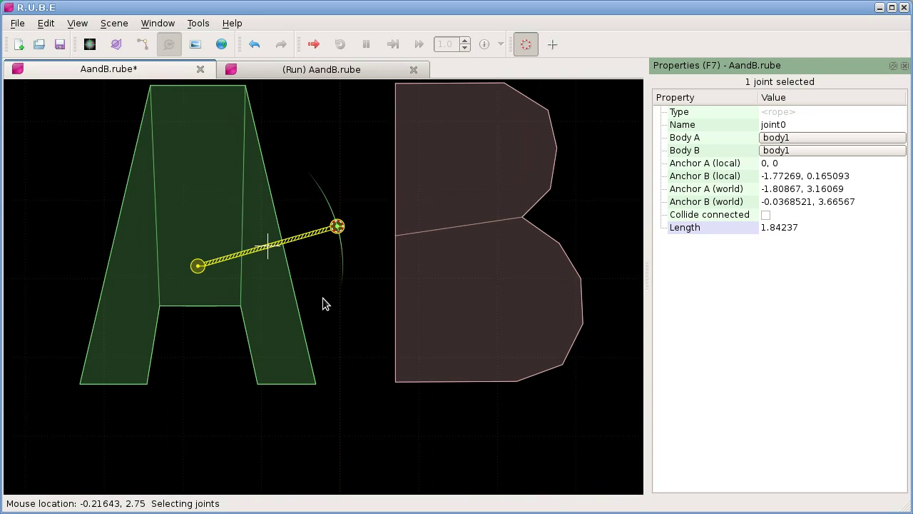
{"action": "key", "text": "g"}
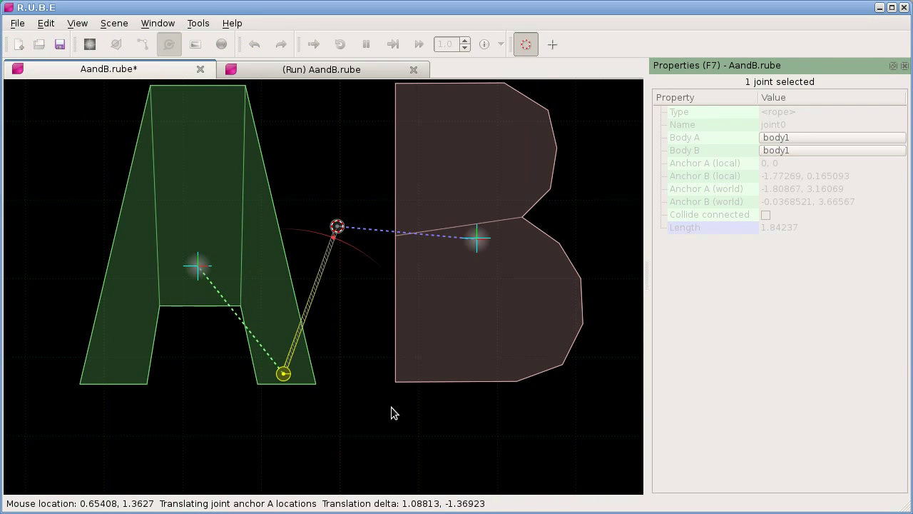
{"action": "left_click", "coordinate": [390, 405]}
{"action": "right_click_drag", "start_coordinate": [390, 404], "coordinate": [328, 312]}
Step: Move the rope's anchor B to the top of letter B and reselect the joint
{"action": "key", "text": "g"}
{"action": "key", "text": "b"}
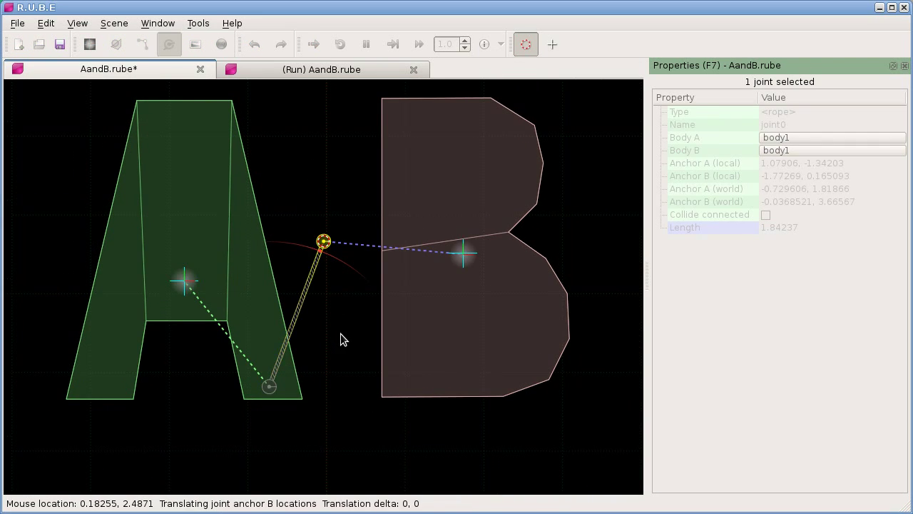
{"action": "left_click", "coordinate": [479, 197]}
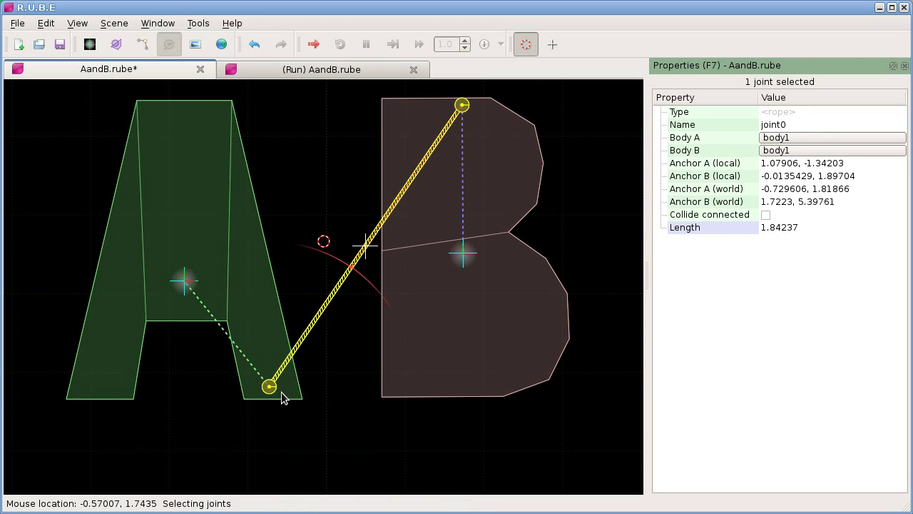
{"action": "right_click_drag", "start_coordinate": [353, 303], "coordinate": [355, 285]}
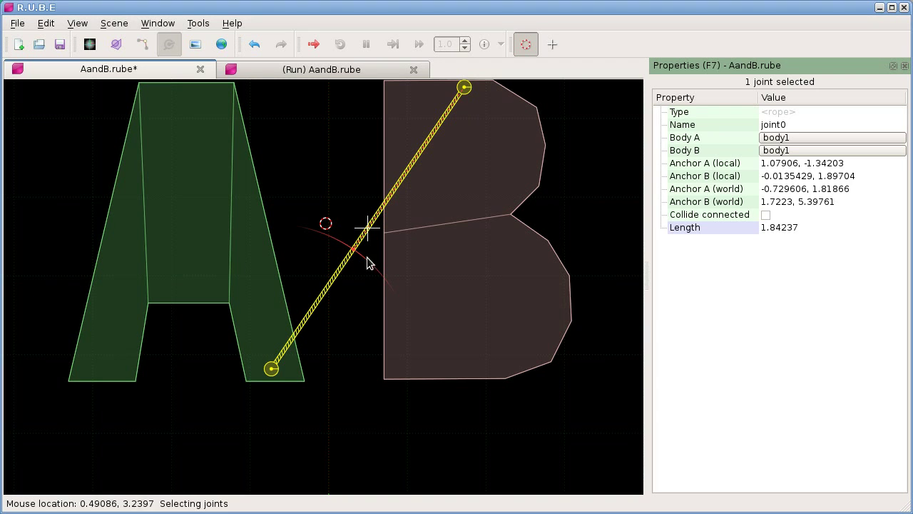
{"action": "left_click", "coordinate": [355, 280]}
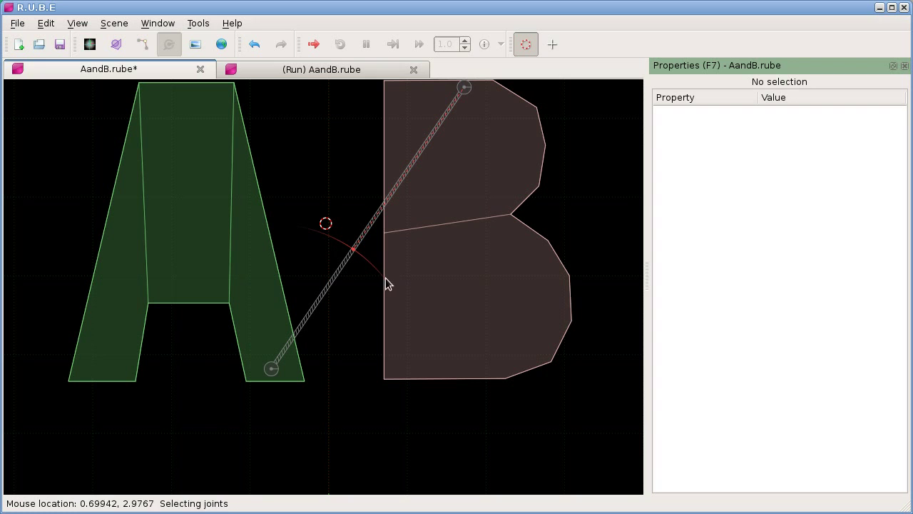
{"action": "right_click_drag", "start_coordinate": [355, 257], "coordinate": [339, 309]}
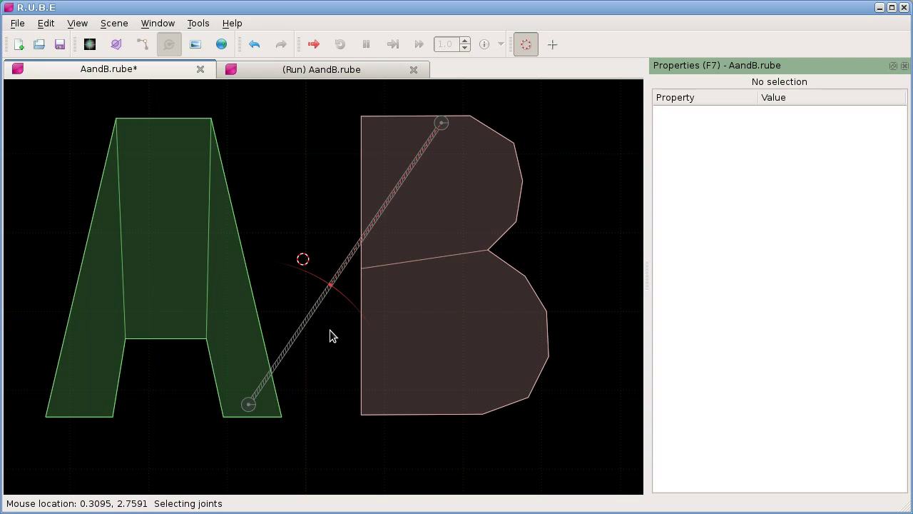
{"action": "left_click", "coordinate": [249, 405]}
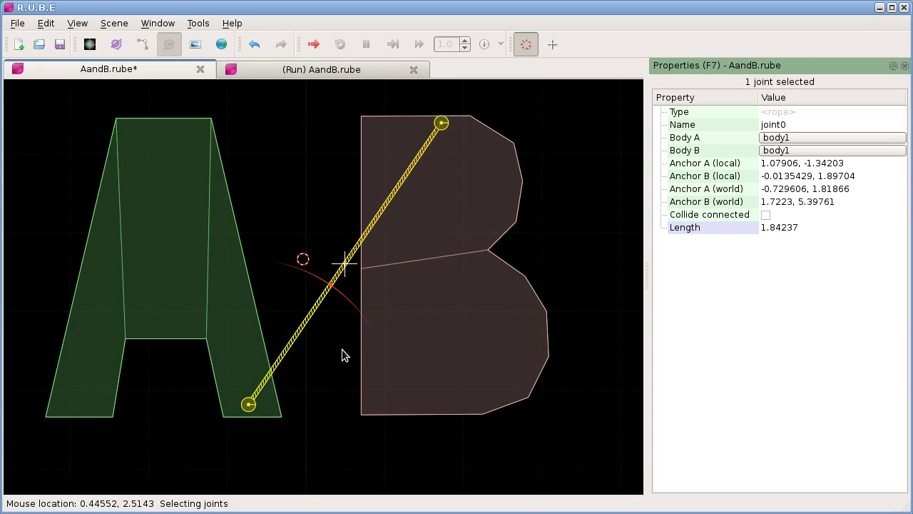
Step: Switch the rope joint to length-target editing and pull the target outward past letter B
{"action": "right_click_drag", "start_coordinate": [341, 351], "coordinate": [330, 360]}
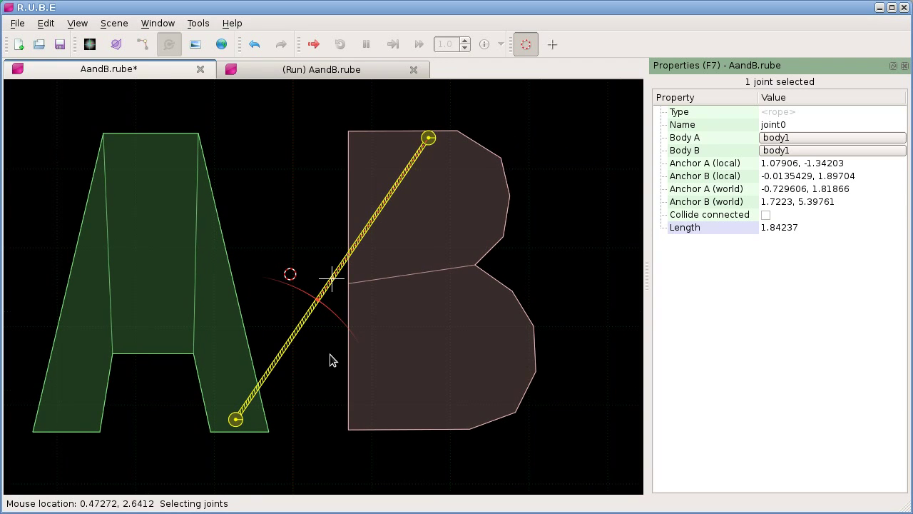
{"action": "key", "text": "a"}
{"action": "key", "text": "b"}
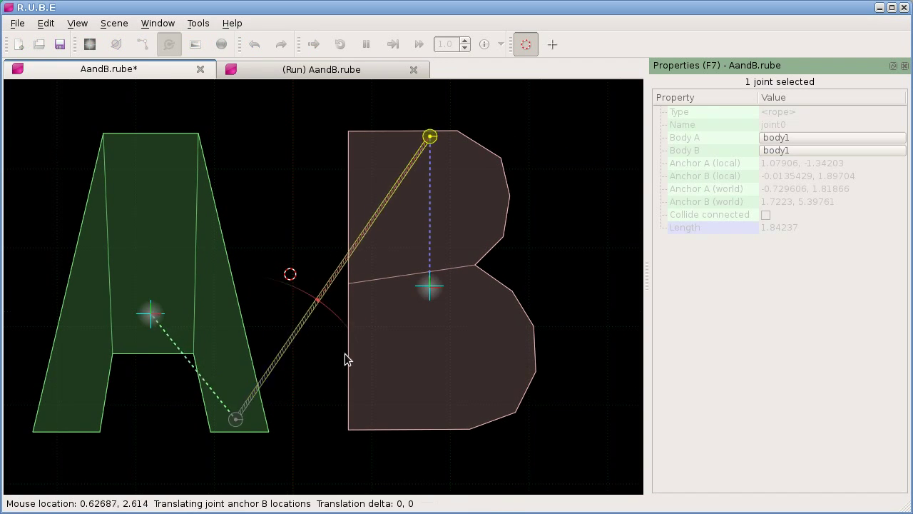
{"action": "key", "text": "l"}
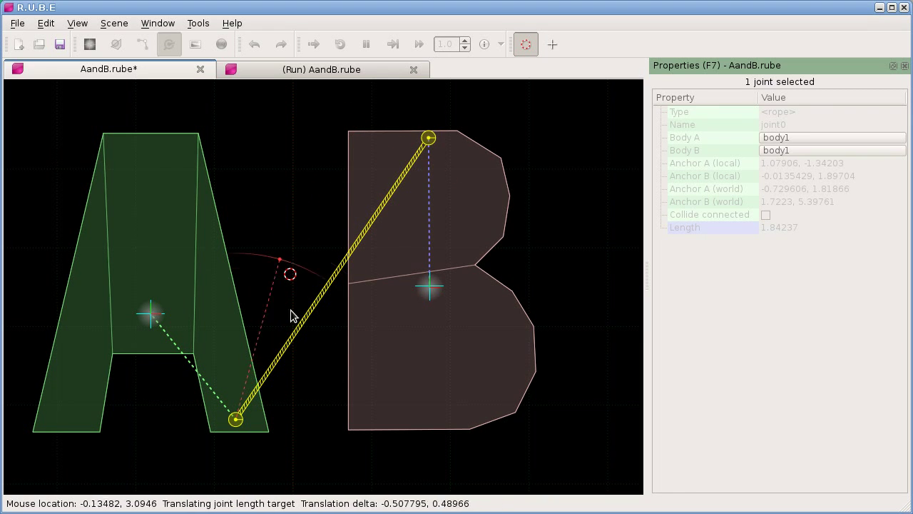
{"action": "right_click_drag", "start_coordinate": [347, 239], "coordinate": [301, 319]}
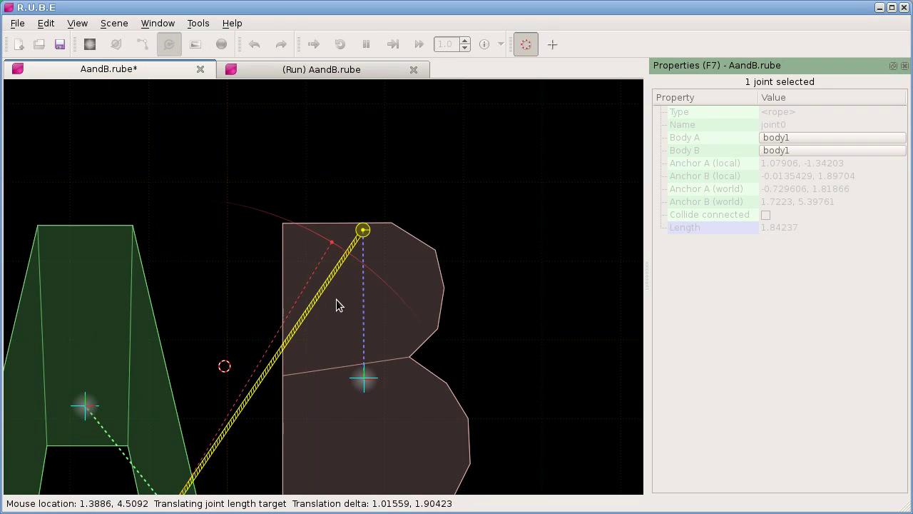
{"action": "right_click_drag", "start_coordinate": [342, 288], "coordinate": [336, 255]}
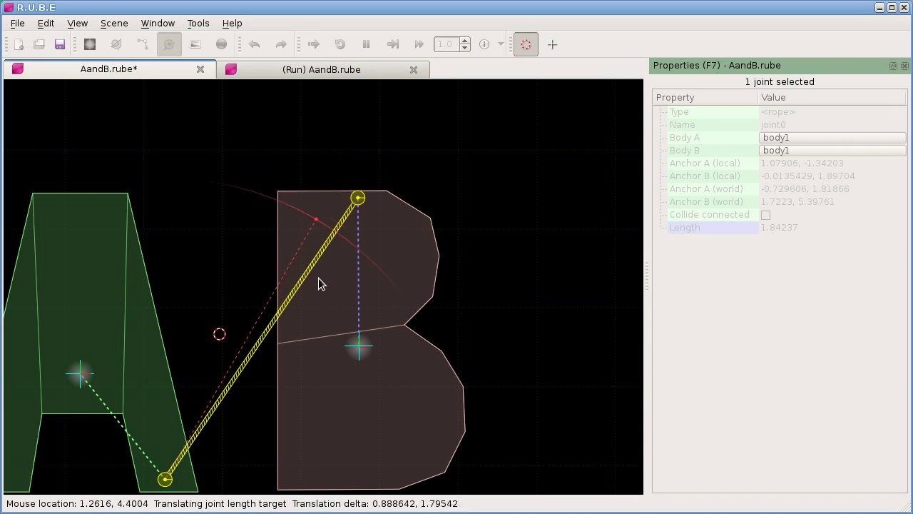
Step: Commit the rope's length target at 5.82723
{"action": "key", "text": "Left"}
{"action": "key", "text": "Down"}
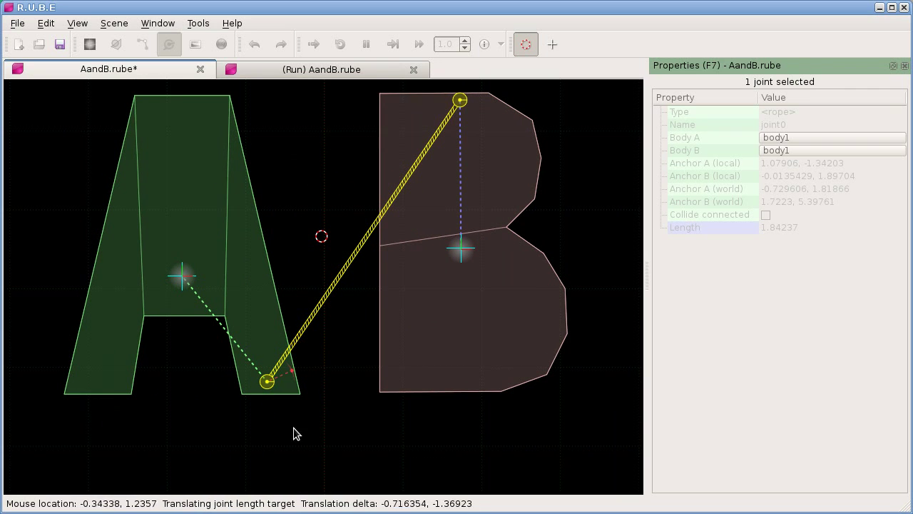
{"action": "key", "text": "Down"}
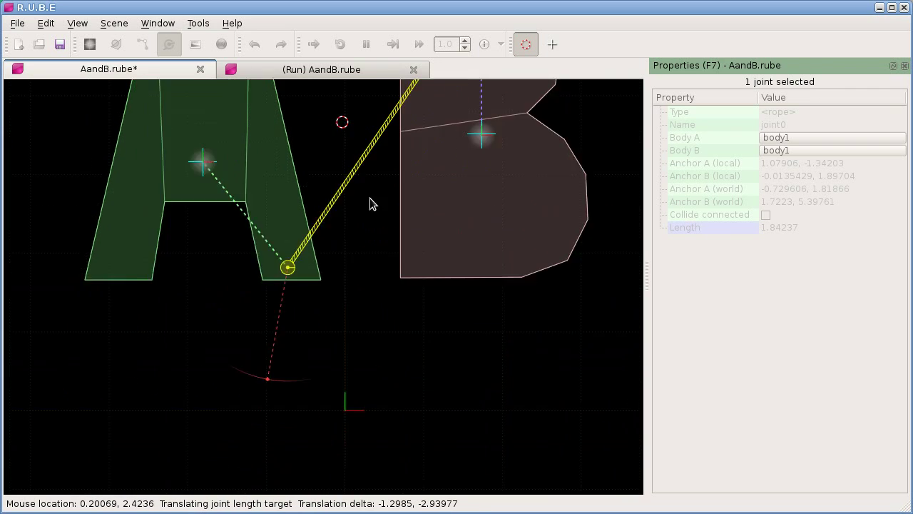
{"action": "scroll", "coordinate": [385, 207], "scroll_direction": "down", "scroll_amount": 2}
{"action": "scroll", "coordinate": [396, 203], "scroll_direction": "down", "scroll_amount": 2}
{"action": "scroll", "coordinate": [392, 193], "scroll_direction": "down", "scroll_amount": 1}
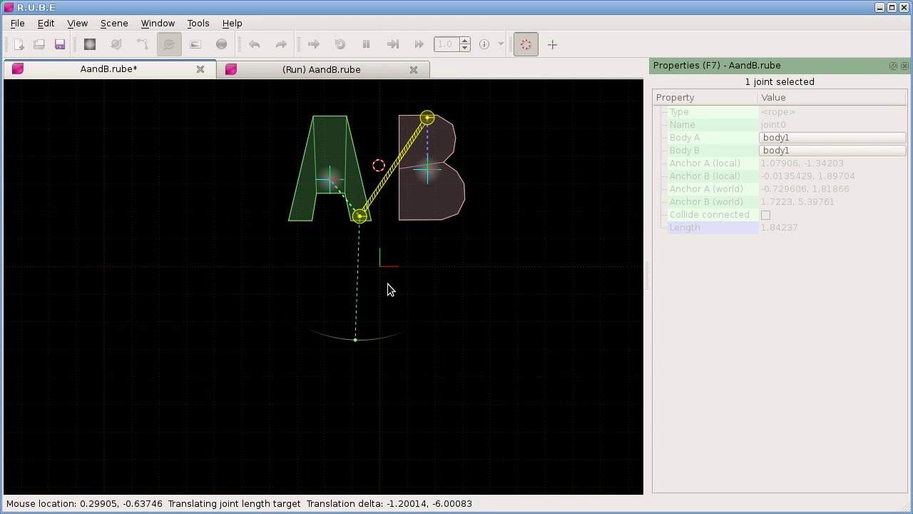
{"action": "left_click", "coordinate": [389, 320]}
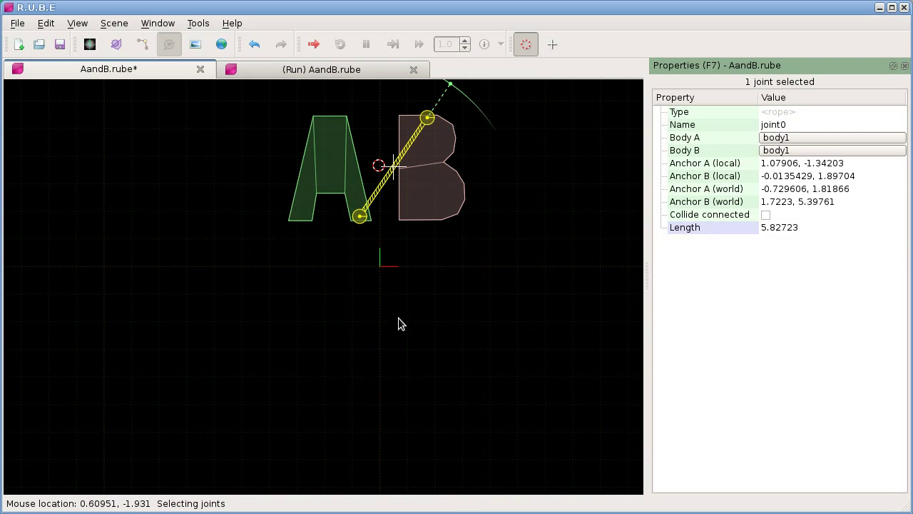
{"action": "right_click_drag", "start_coordinate": [486, 239], "coordinate": [442, 329]}
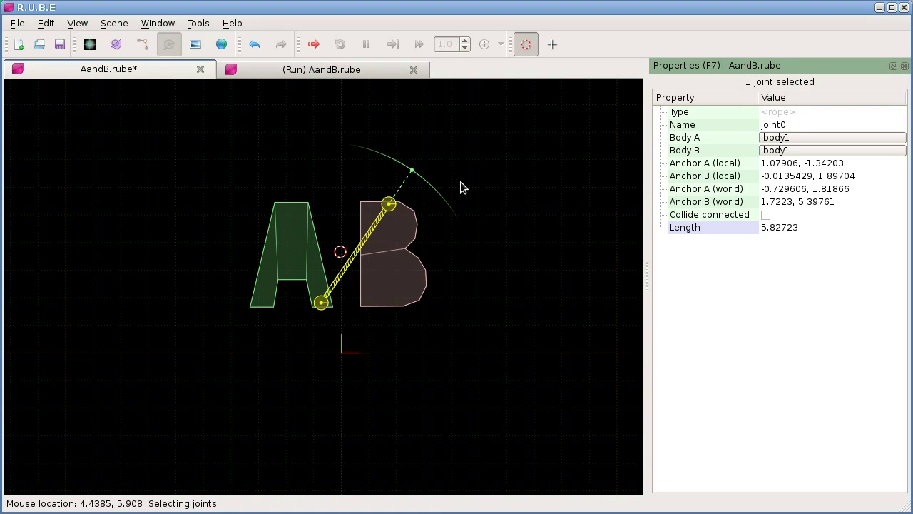
{"action": "scroll", "coordinate": [452, 161], "scroll_direction": "up", "scroll_amount": 3}
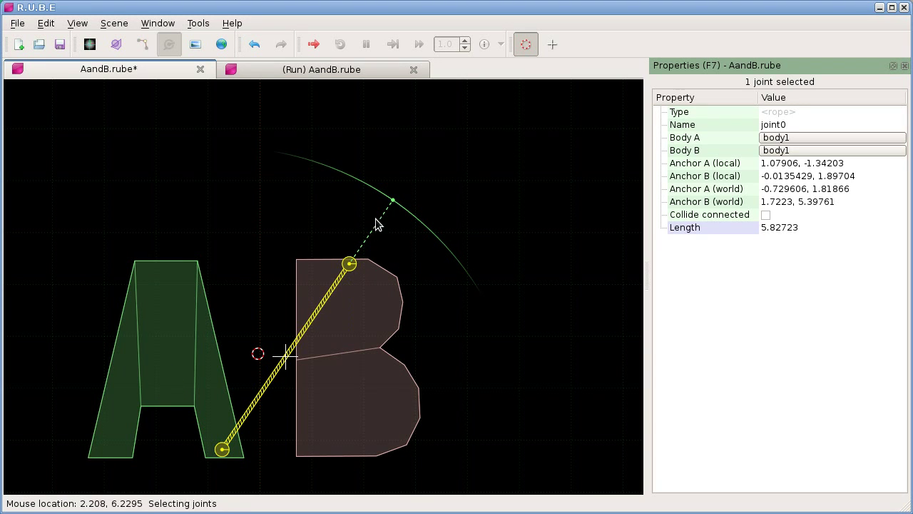
{"action": "scroll", "coordinate": [390, 216], "scroll_direction": "down", "scroll_amount": 1}
Step: Start the test simulation with F5, dock its window, and reframe A and B while paused
{"action": "right_click_drag", "start_coordinate": [388, 249], "coordinate": [377, 193]}
{"action": "key", "text": "F5"}
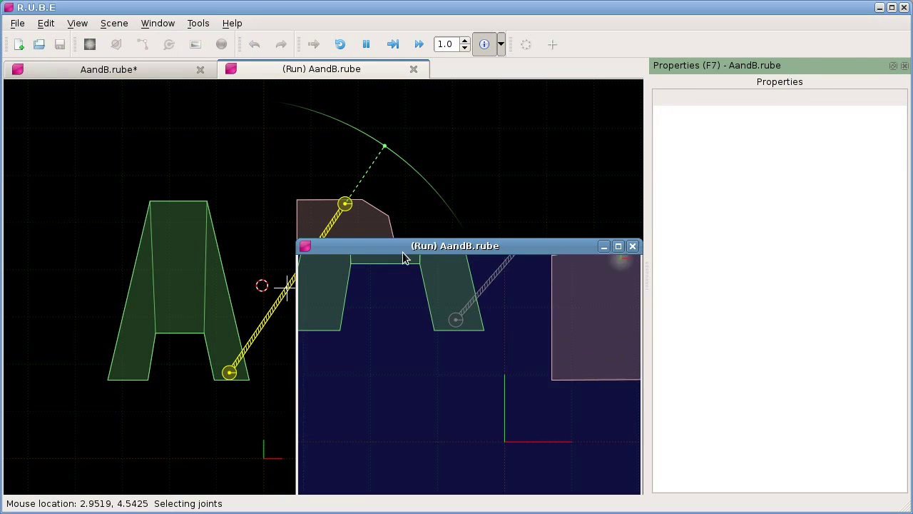
{"action": "double_click", "coordinate": [506, 246]}
{"action": "scroll", "coordinate": [437, 309], "scroll_direction": "down", "scroll_amount": 5}
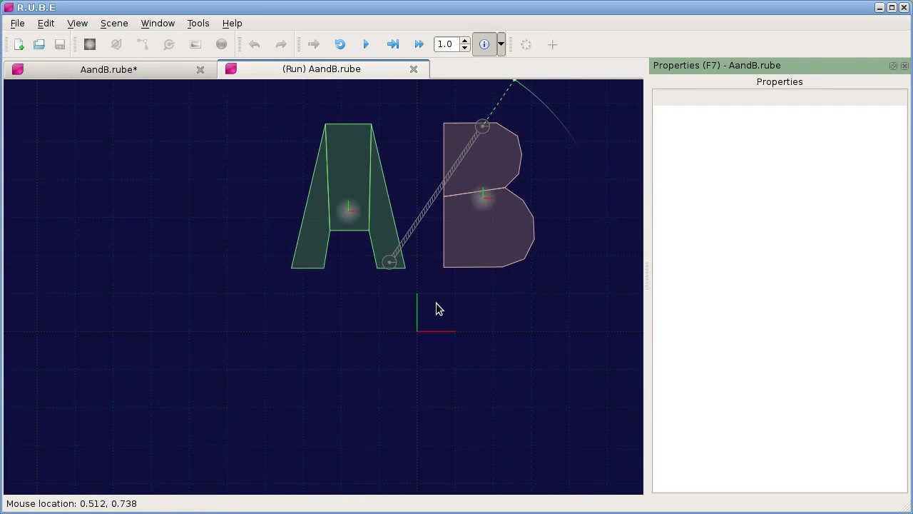
{"action": "key", "text": "space"}
{"action": "right_click_drag", "start_coordinate": [434, 307], "coordinate": [338, 269]}
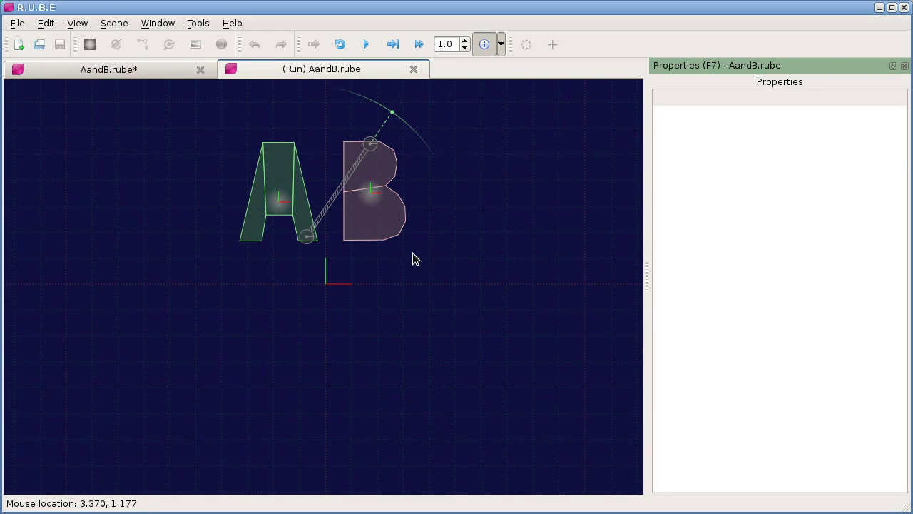
{"action": "key", "text": "space"}
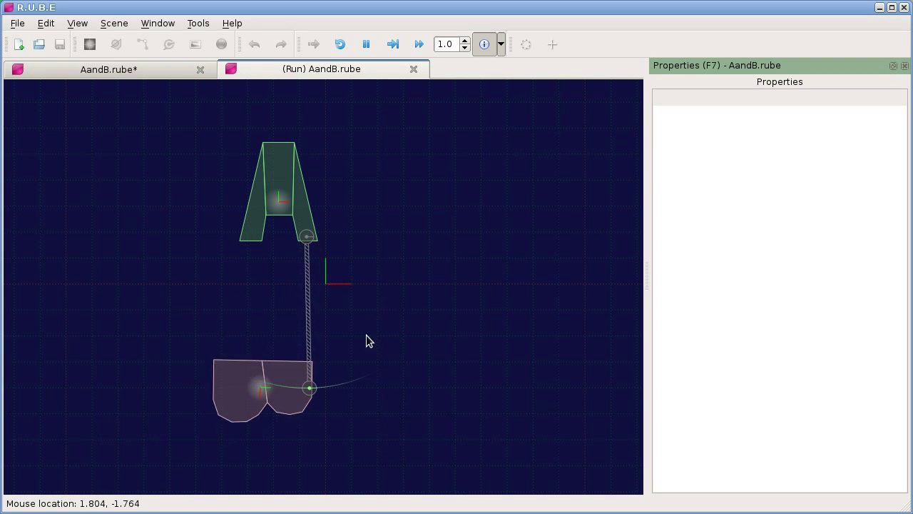
Step: Glance at the display options, then drag B up and right to swing it on the rope
{"action": "left_click", "coordinate": [502, 45]}
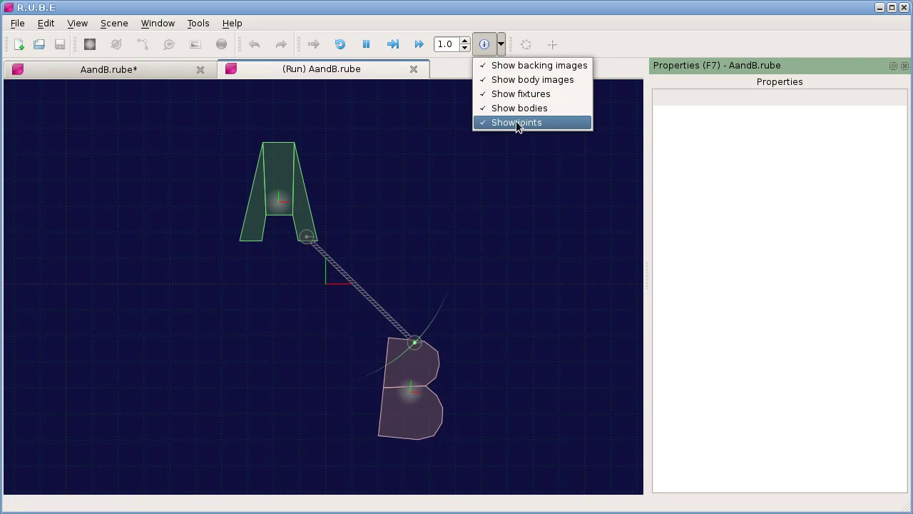
{"action": "left_click", "coordinate": [387, 276]}
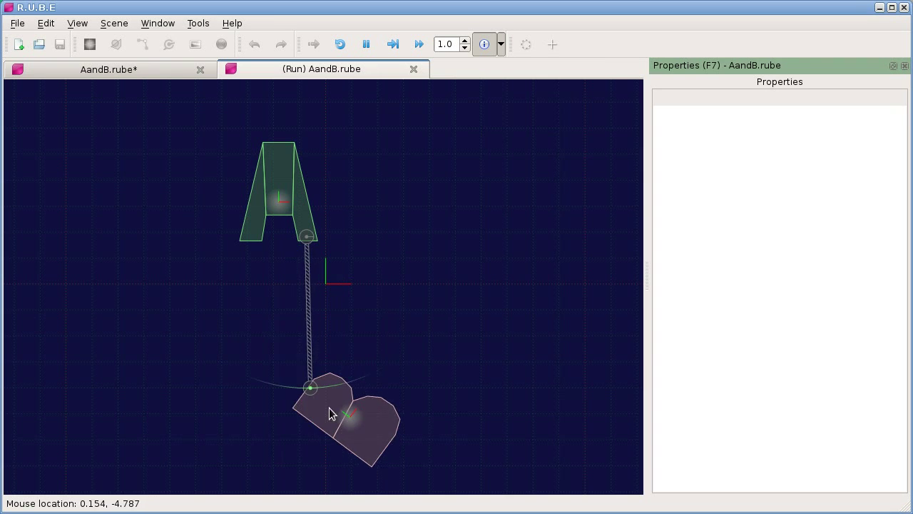
{"action": "left_click_drag", "start_coordinate": [329, 413], "coordinate": [382, 339]}
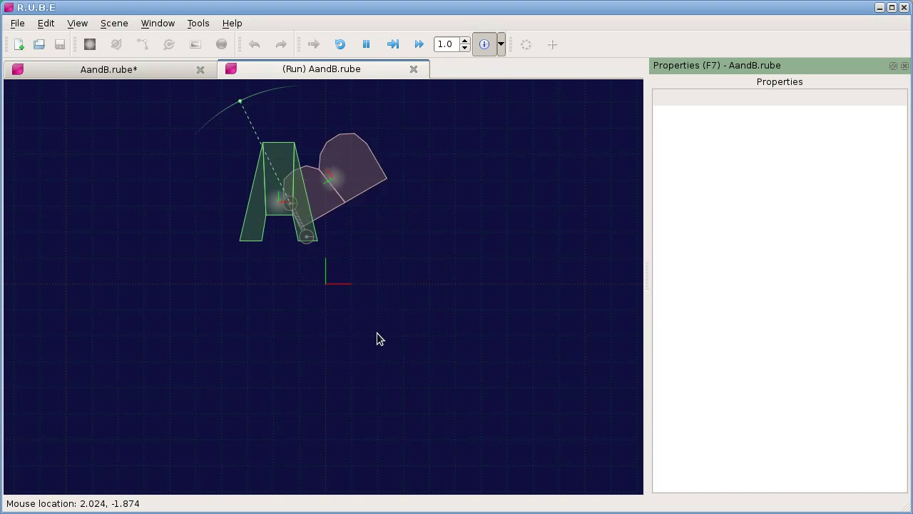